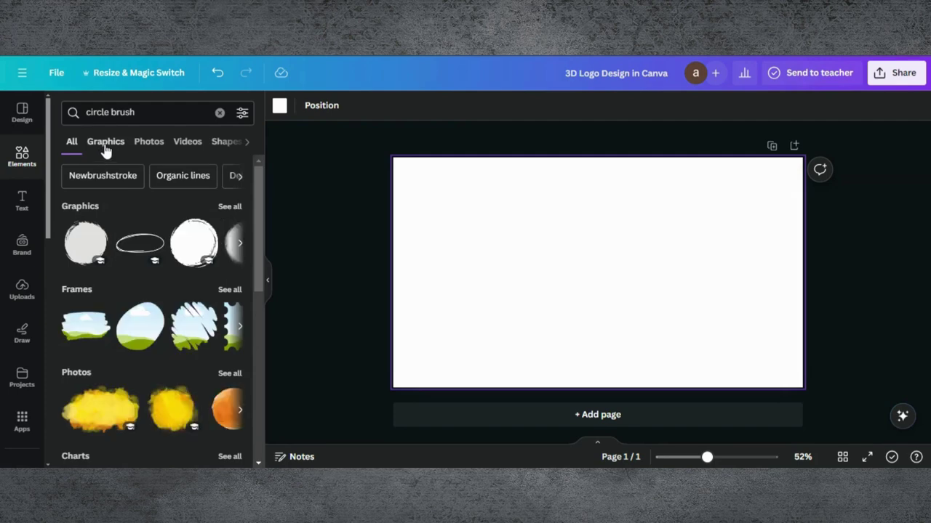
# Add the splattered solid circle brush graphic to the page and enlarge it to nearly the full page height
pyautogui.click(105, 148)
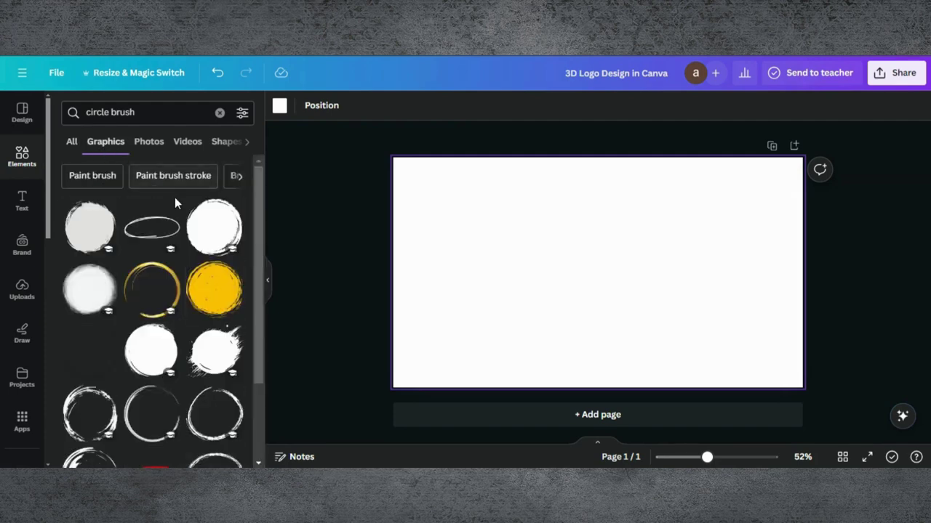
pyautogui.click(207, 334)
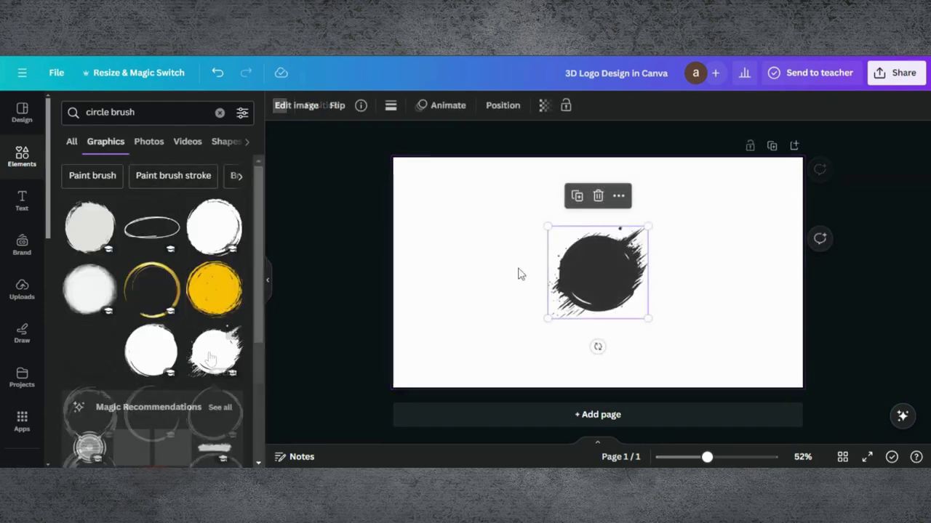
pyautogui.moveTo(544, 223)
pyautogui.mouseDown()
pyautogui.moveTo(466, 190)
pyautogui.moveTo(440, 193)
pyautogui.mouseUp()
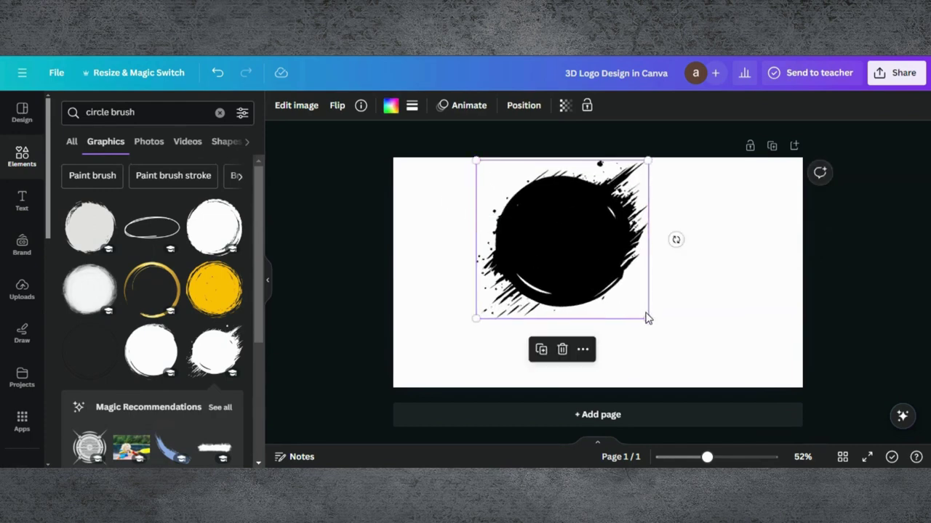
pyautogui.moveTo(646, 315); pyautogui.dragTo(712, 383)
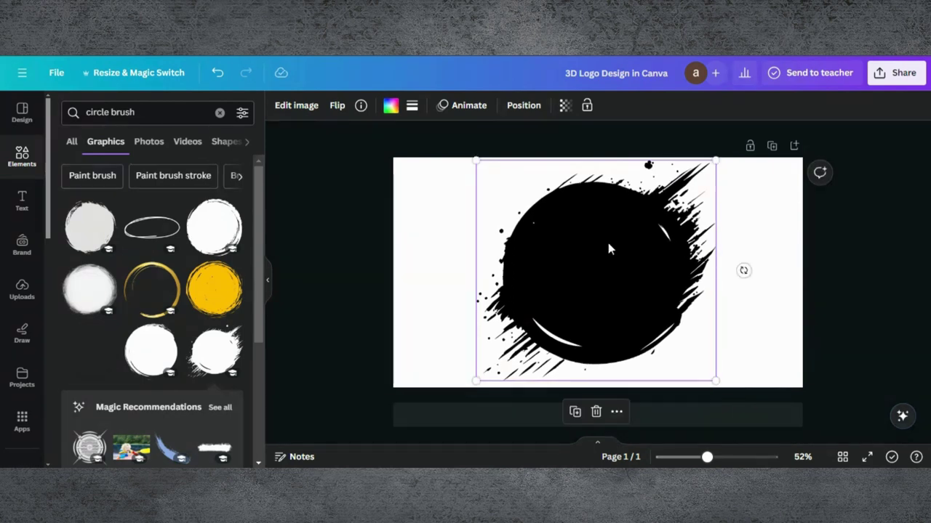
# Recolour the splattered circle bright red (#ff3131)
pyautogui.click(389, 107)
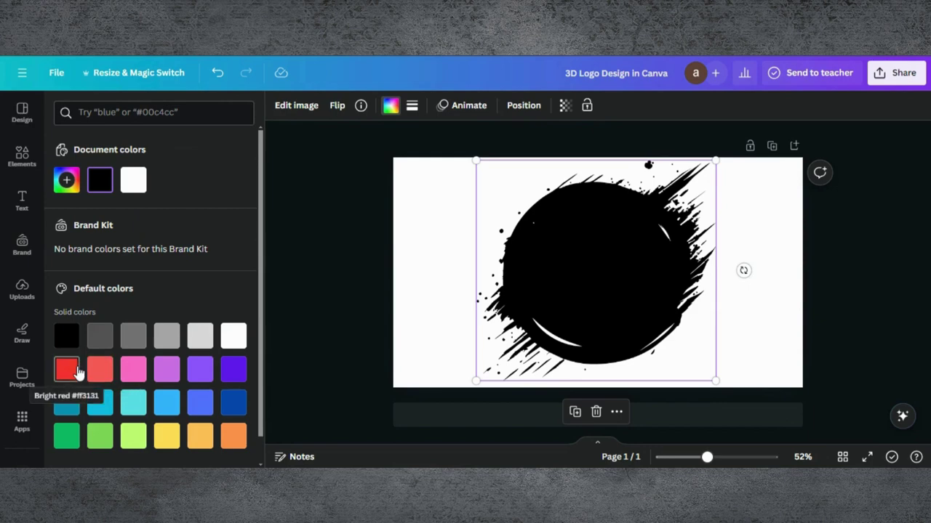
pyautogui.click(77, 371)
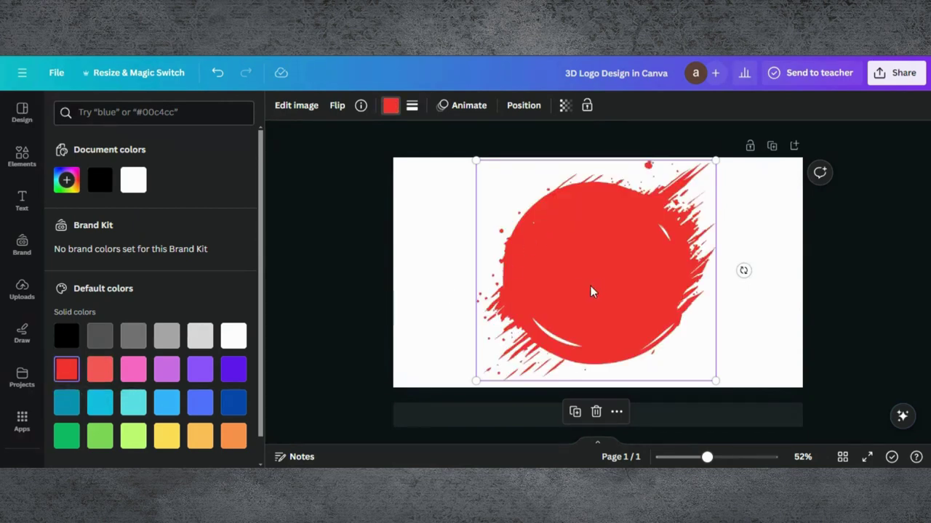
# Duplicate the red circle, scaling the copy down and centring it on the original
pyautogui.click(575, 412)
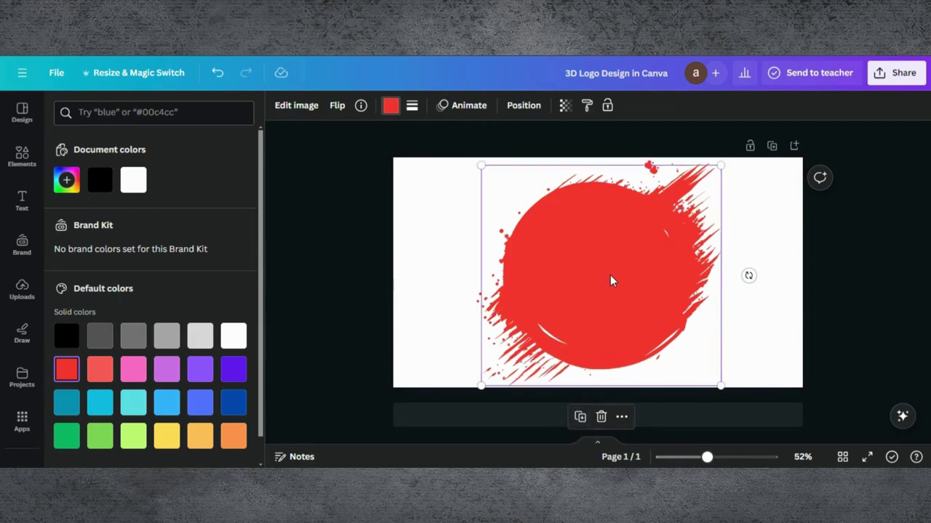
pyautogui.moveTo(719, 388); pyautogui.dragTo(643, 312)
pyautogui.moveTo(564, 229); pyautogui.dragTo(596, 252)
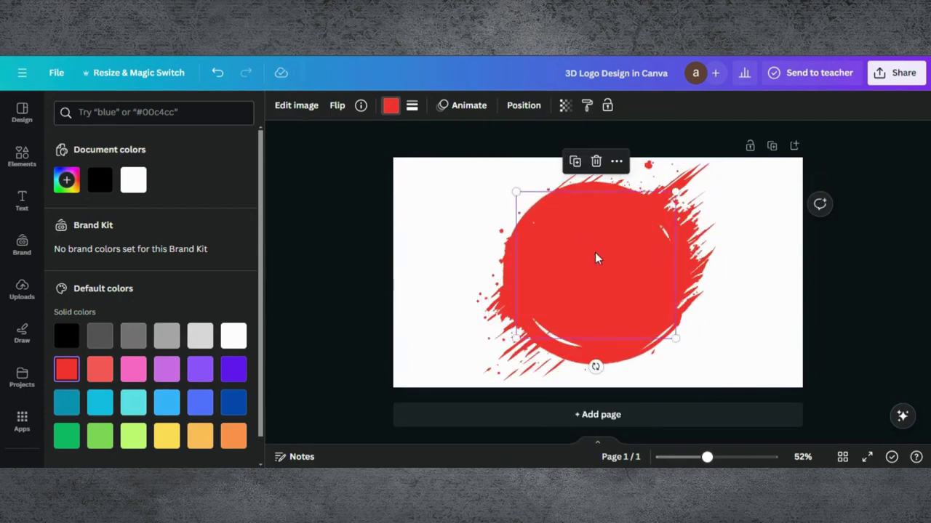
# Recolour the smaller circle violet (#5e17eb)
pyautogui.click(391, 108)
pyautogui.click(391, 108)
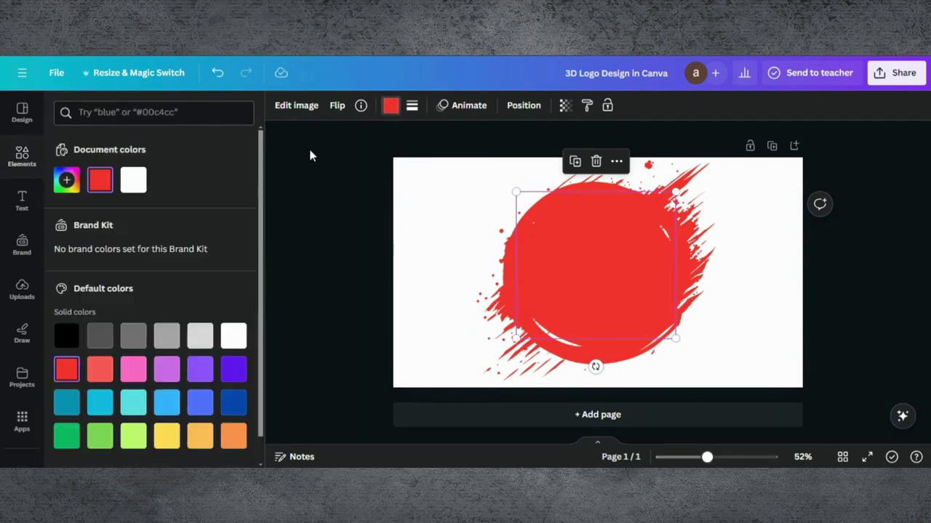
pyautogui.scroll(-1, 200, 371)
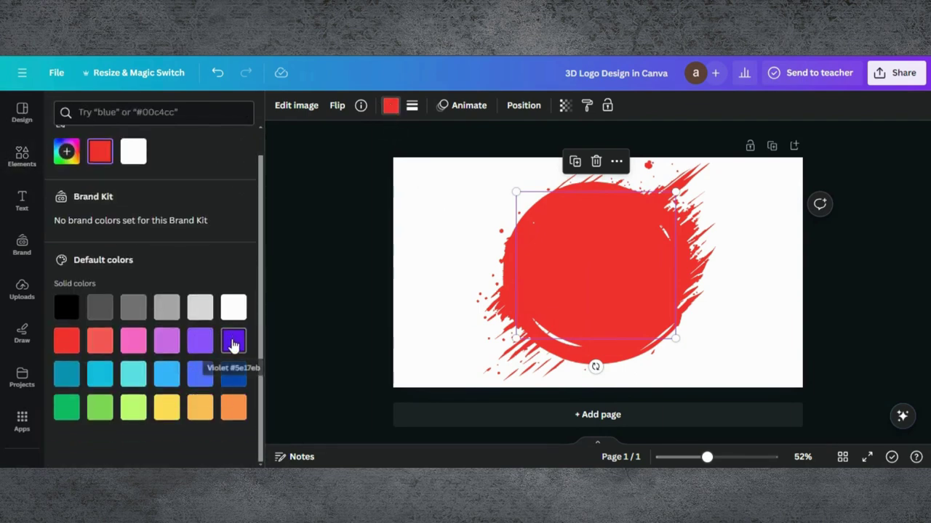
pyautogui.click(233, 345)
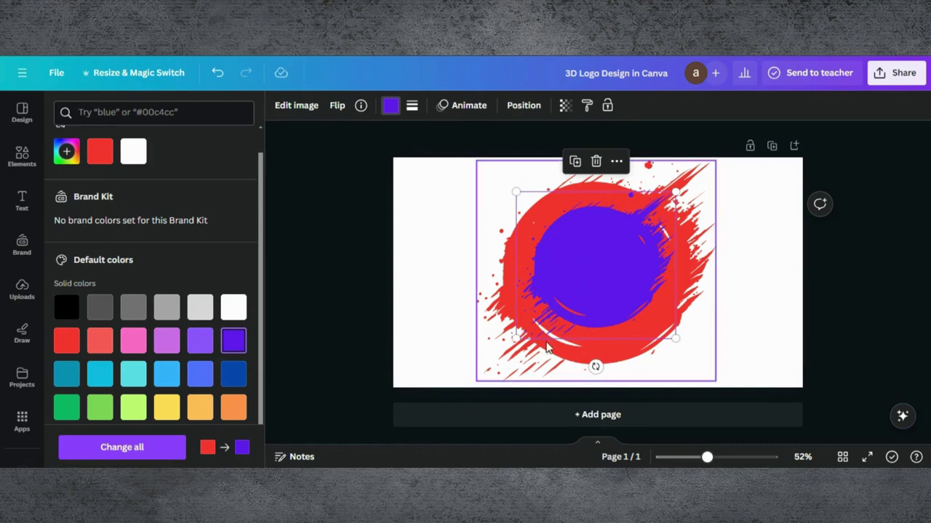
# Rotate the violet circle counterclockwise and enlarge it so only a red splattered ring shows around it
pyautogui.moveTo(595, 366); pyautogui.dragTo(636, 355)
pyautogui.moveTo(560, 365); pyautogui.dragTo(512, 395)
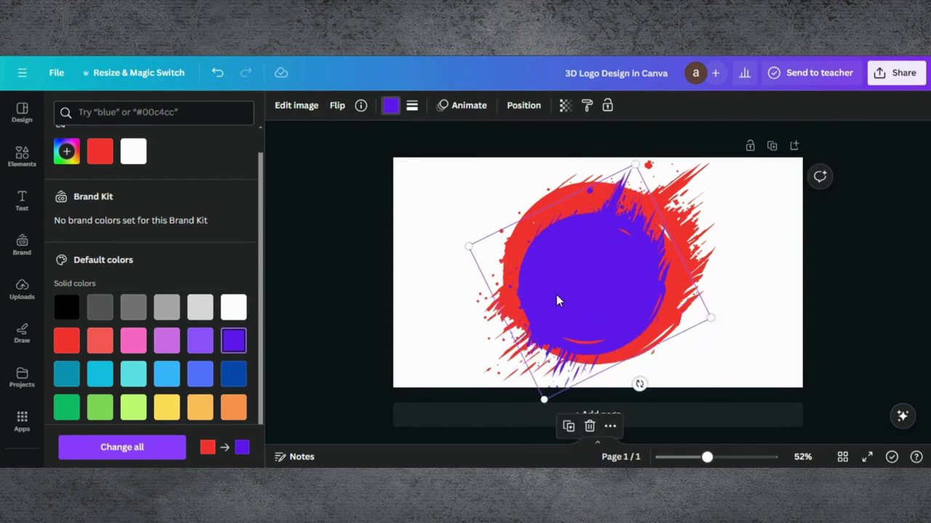
pyautogui.moveTo(560, 294)
pyautogui.mouseDown()
pyautogui.moveTo(570, 291)
pyautogui.moveTo(558, 291)
pyautogui.mouseUp()
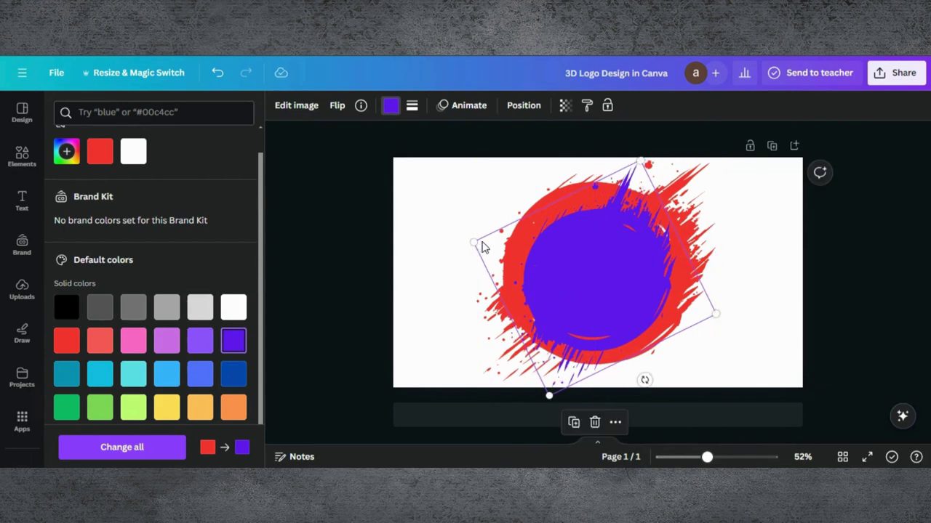
pyautogui.moveTo(475, 242); pyautogui.dragTo(452, 236)
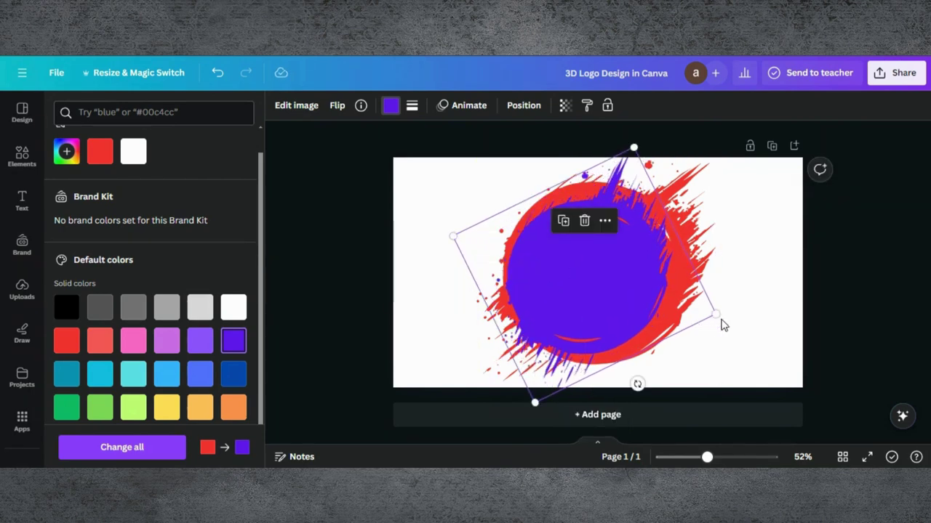
pyautogui.moveTo(712, 313); pyautogui.dragTo(723, 318)
pyautogui.moveTo(623, 267); pyautogui.dragTo(626, 263)
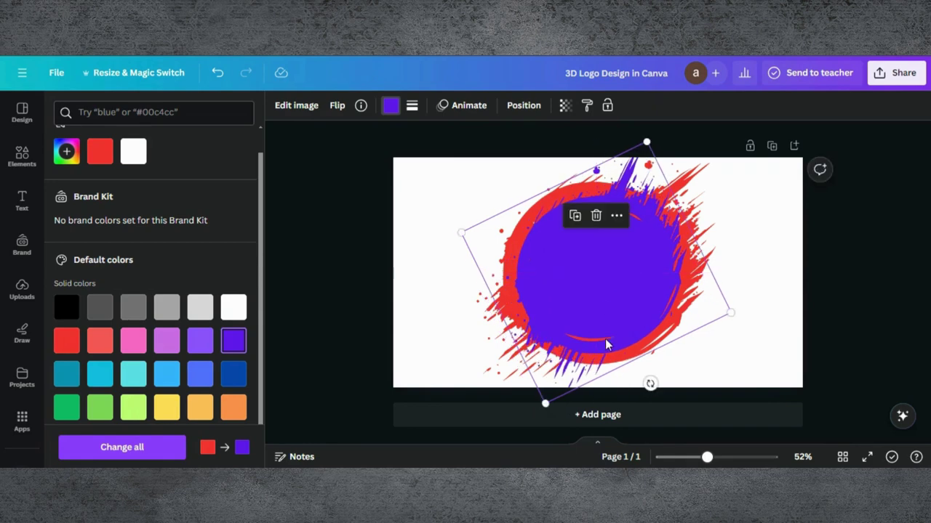
# Duplicate the violet circle and recolour the copy light orange
pyautogui.click(574, 216)
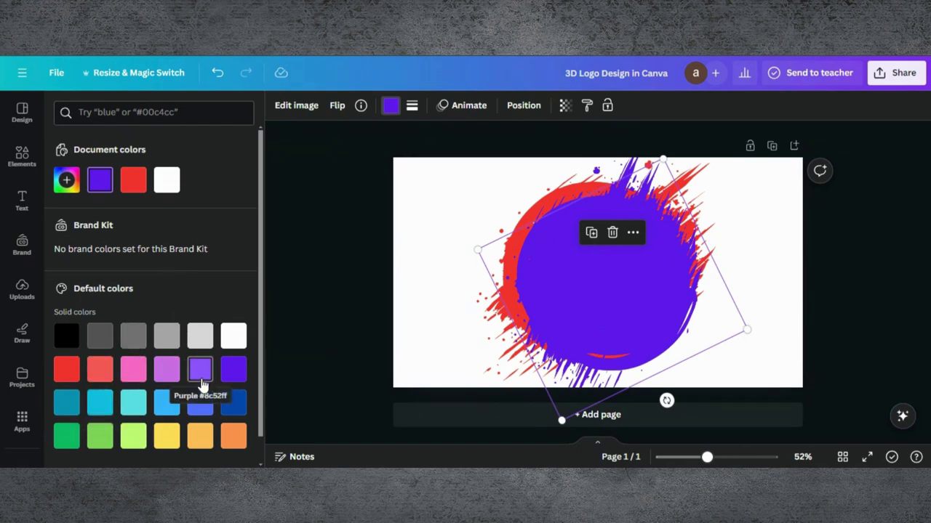
pyautogui.scroll(-1, 201, 364)
pyautogui.click(229, 409)
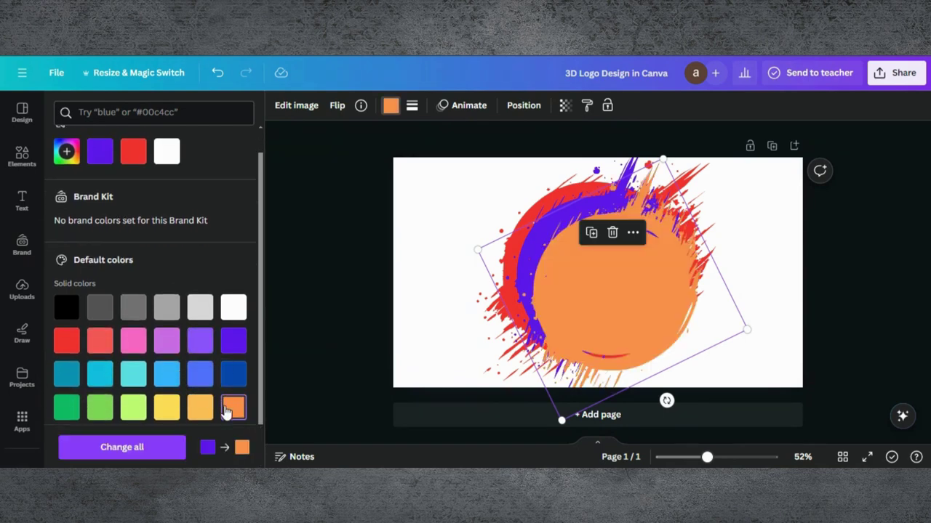
pyautogui.click(202, 408)
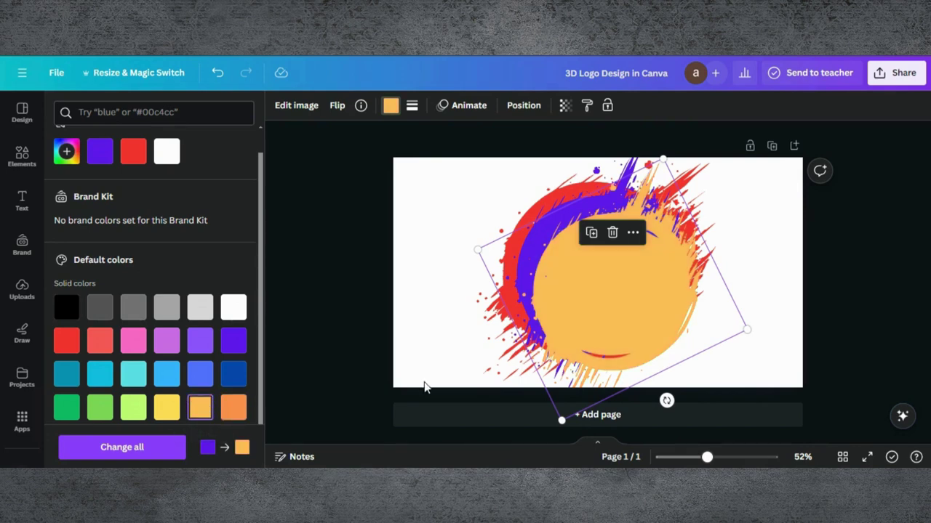
# Scale down the light orange circle and rotate it clockwise so it sits centred inside the violet ring
pyautogui.moveTo(561, 420); pyautogui.dragTo(574, 372)
pyautogui.moveTo(623, 270); pyautogui.dragTo(600, 271)
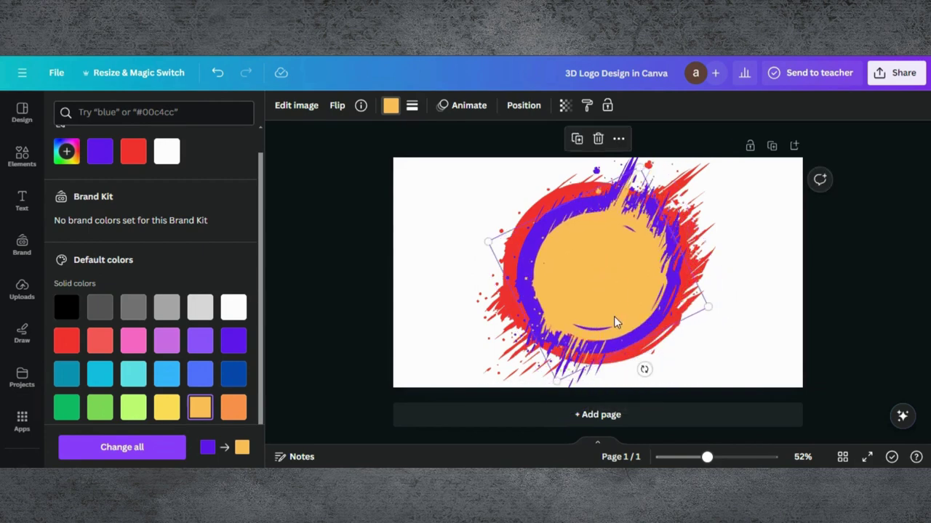
pyautogui.moveTo(644, 368); pyautogui.dragTo(561, 372)
pyautogui.moveTo(583, 288); pyautogui.dragTo(586, 280)
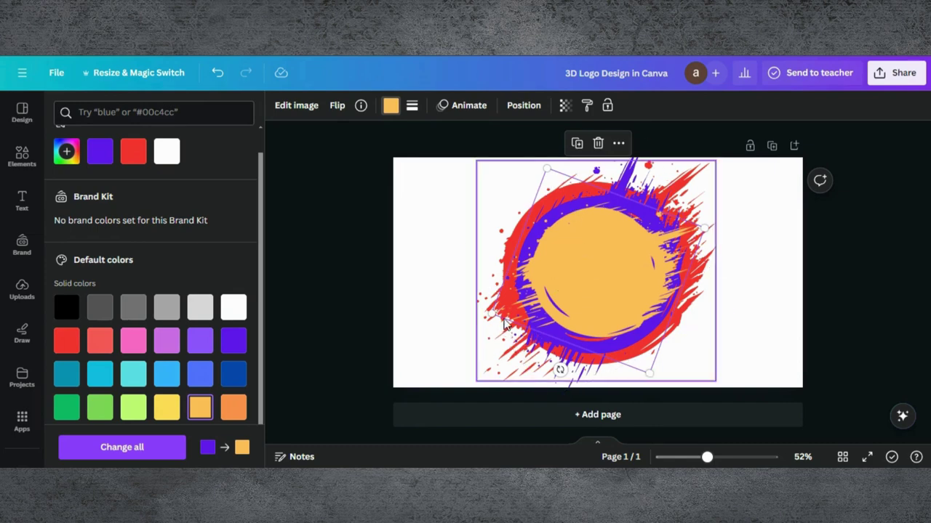
pyautogui.moveTo(493, 311)
pyautogui.mouseDown()
pyautogui.moveTo(502, 342)
pyautogui.moveTo(485, 318)
pyautogui.mouseUp()
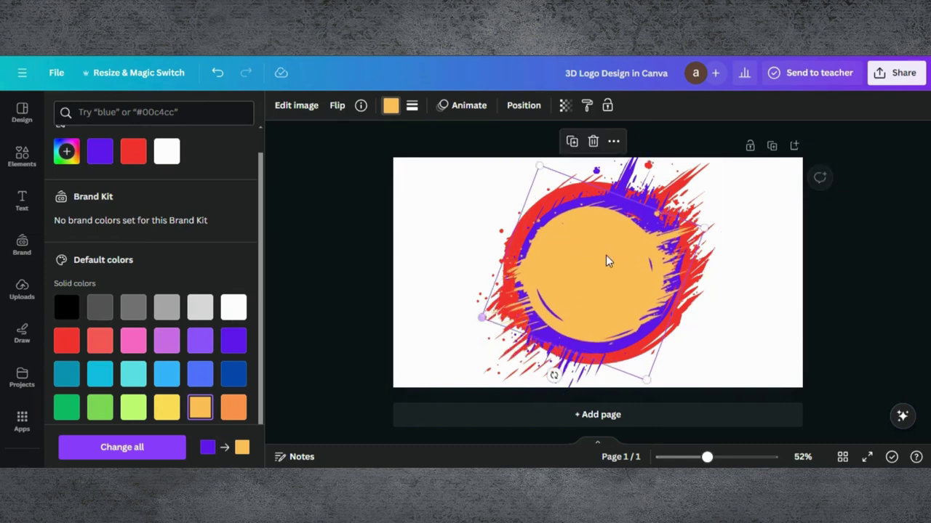
pyautogui.moveTo(610, 262); pyautogui.dragTo(608, 260)
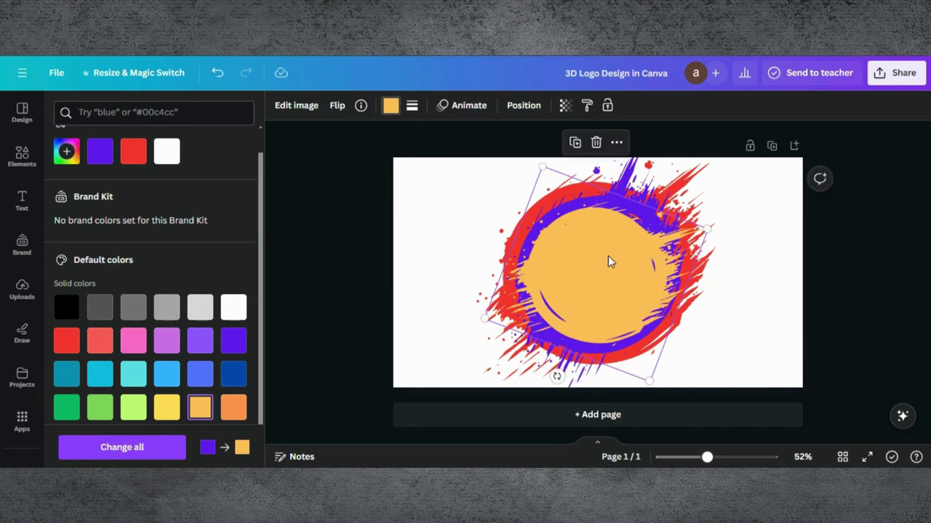
# Duplicate the light orange circle and recolour the copy green
pyautogui.click(574, 141)
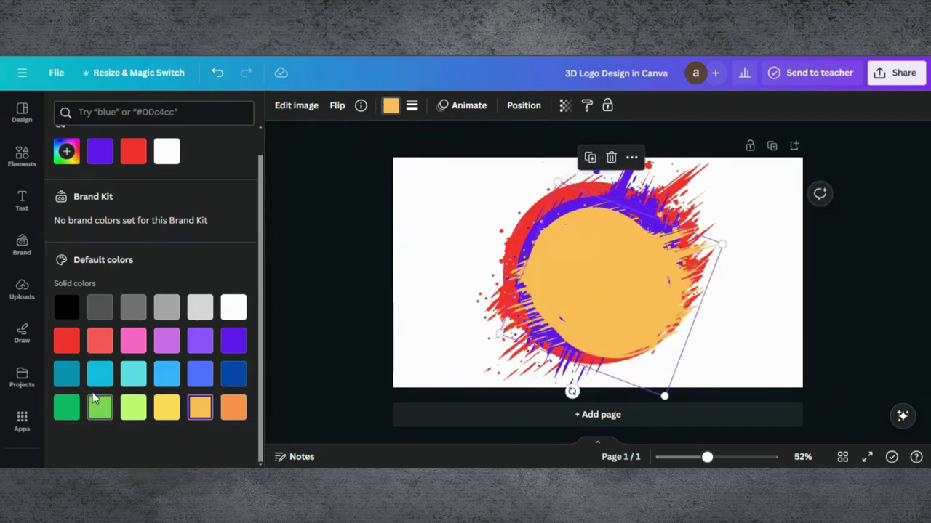
pyautogui.click(76, 410)
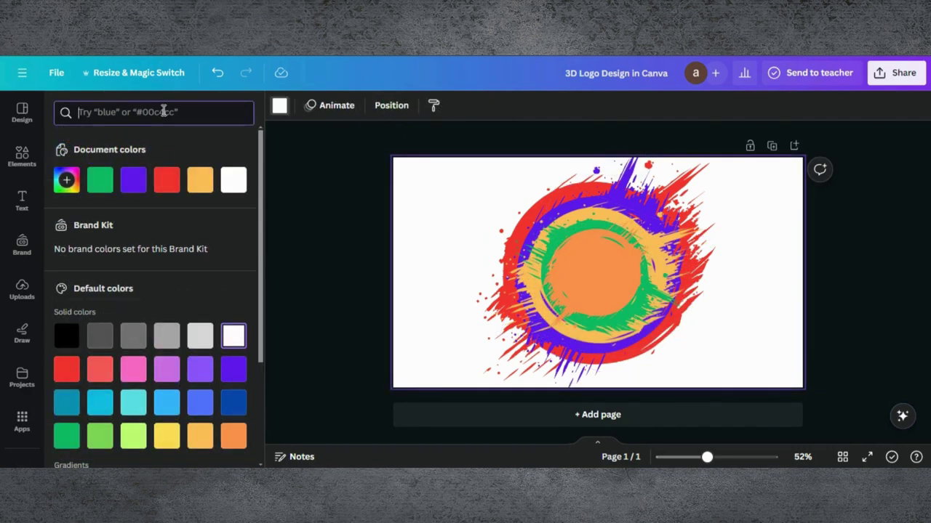
# Search the elements' graphics for "palm trees" and add the sketched group of three palms
pyautogui.click(22, 154)
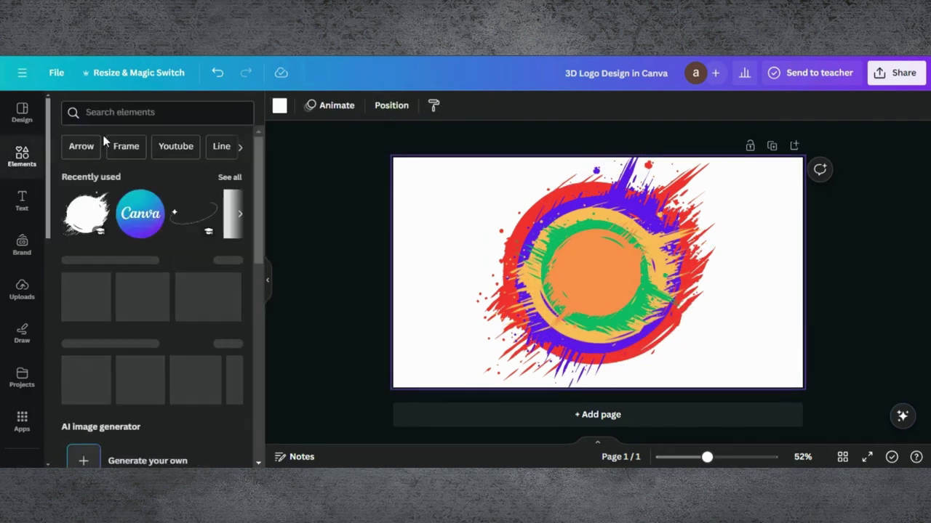
pyautogui.click(116, 113)
pyautogui.write('palm trees')
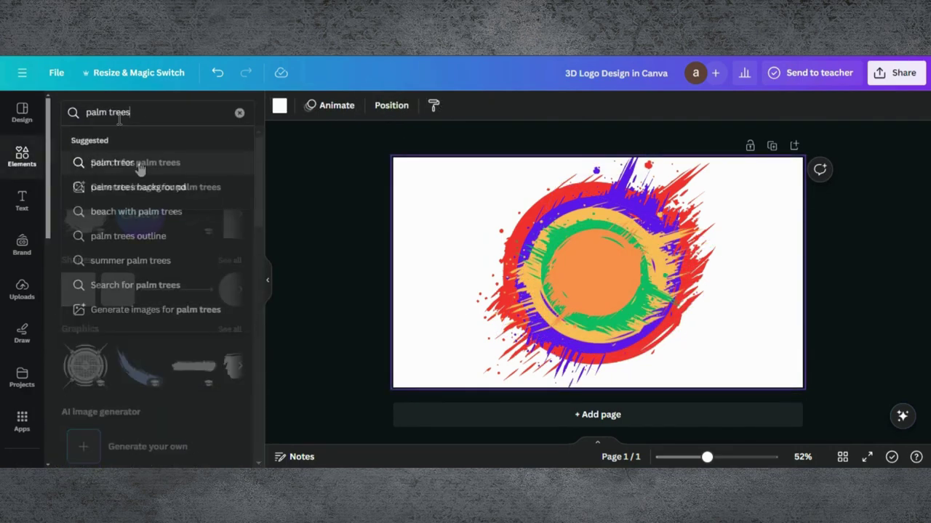
pyautogui.click(139, 167)
pyautogui.click(110, 141)
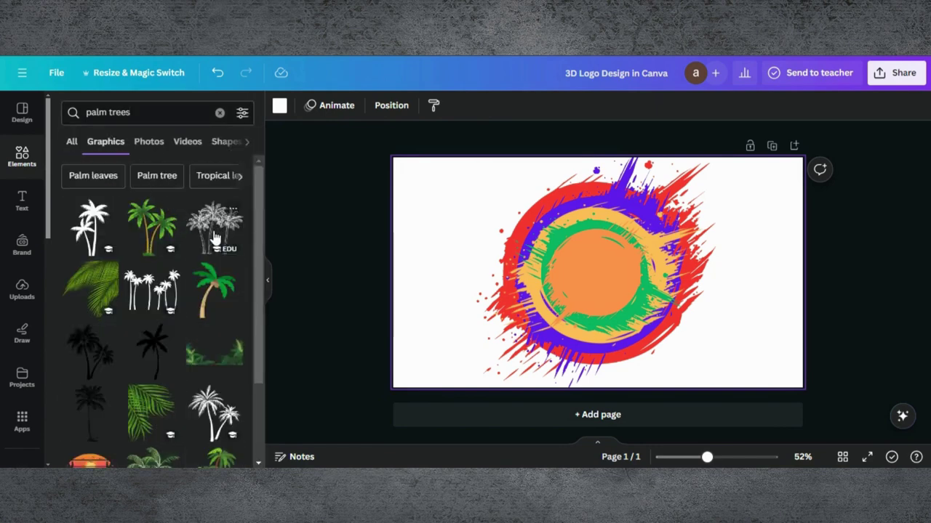
pyautogui.click(214, 239)
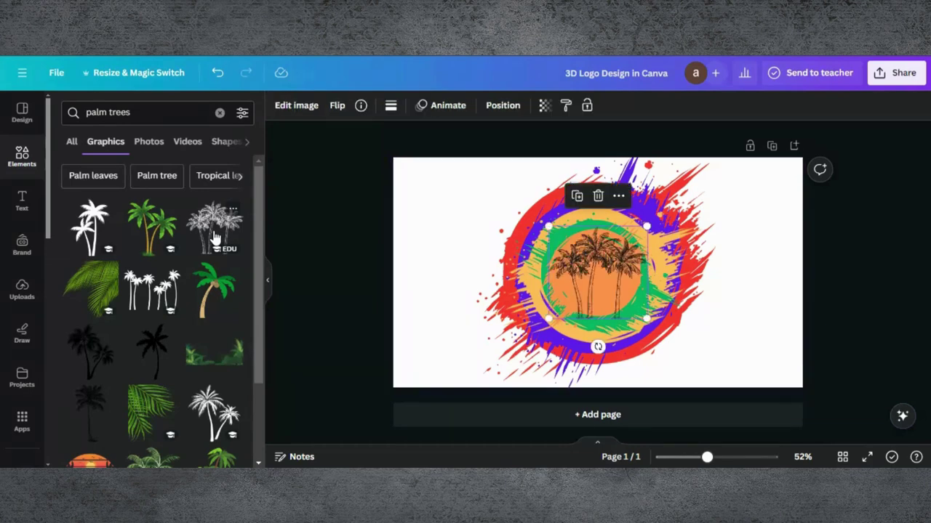
# Enlarge the palm trees and position them over the right half of the circle artwork
pyautogui.moveTo(614, 291); pyautogui.dragTo(653, 289)
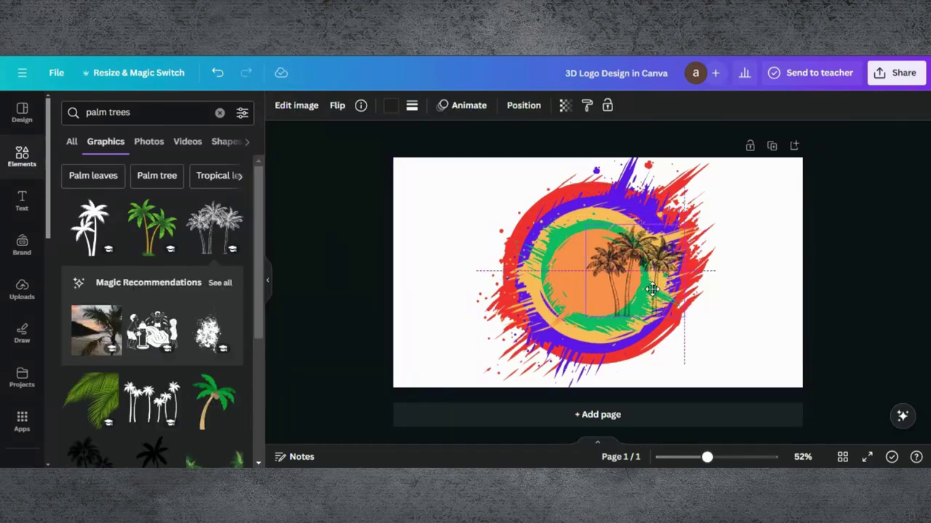
pyautogui.moveTo(696, 211); pyautogui.dragTo(742, 169)
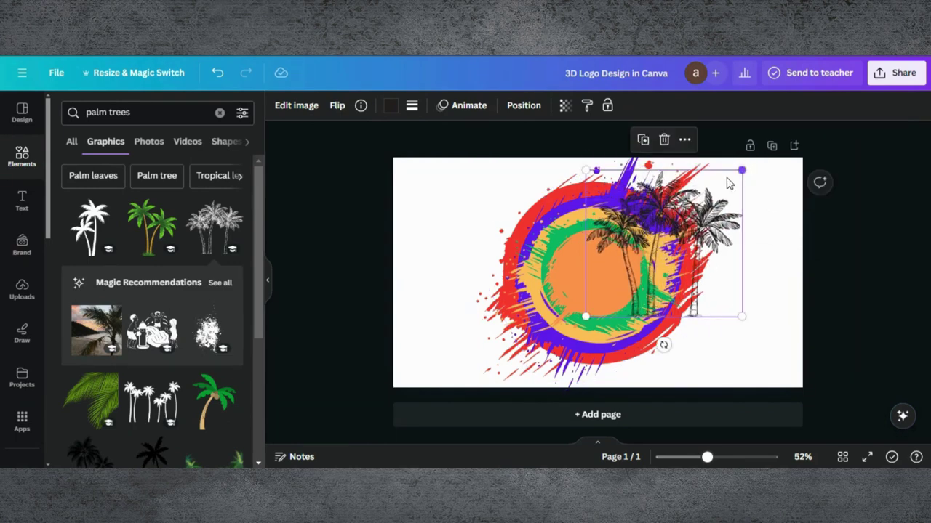
pyautogui.moveTo(668, 205); pyautogui.dragTo(650, 197)
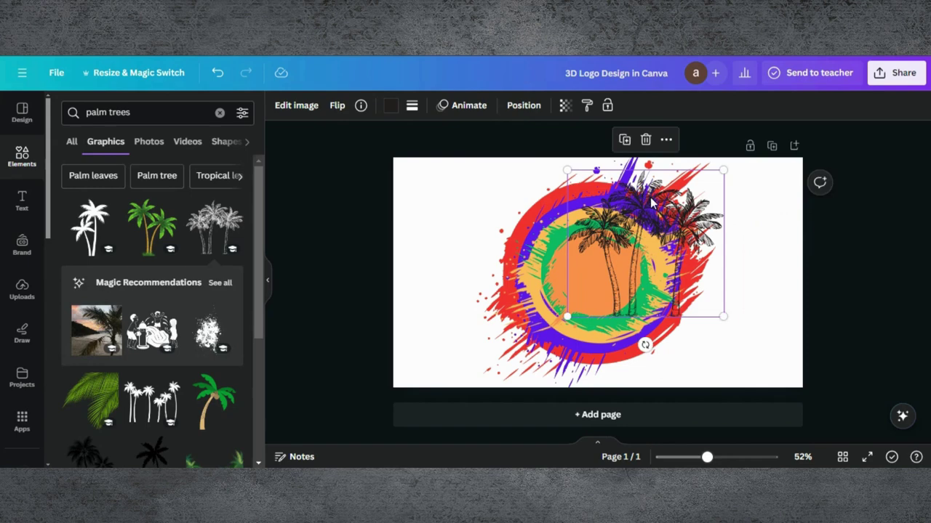
# Recolour the palm trees solid black from the default colours
pyautogui.click(391, 107)
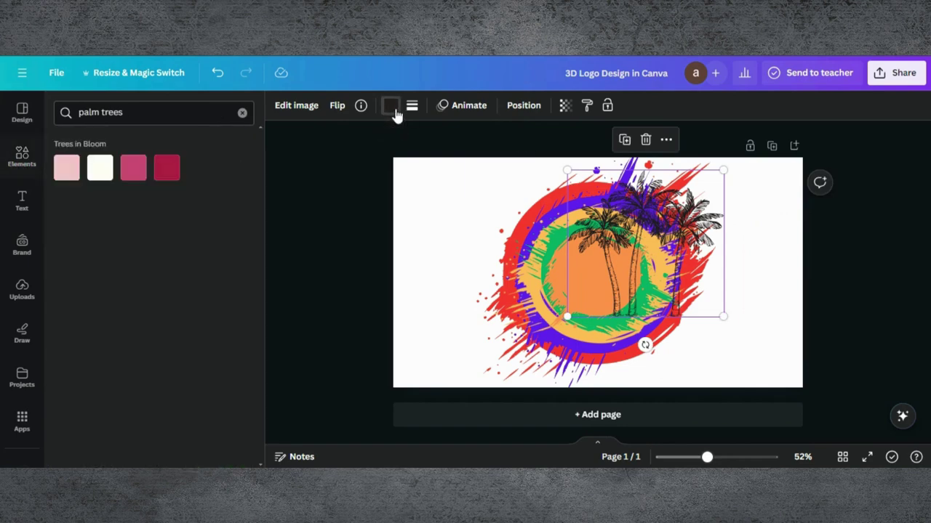
pyautogui.click(243, 113)
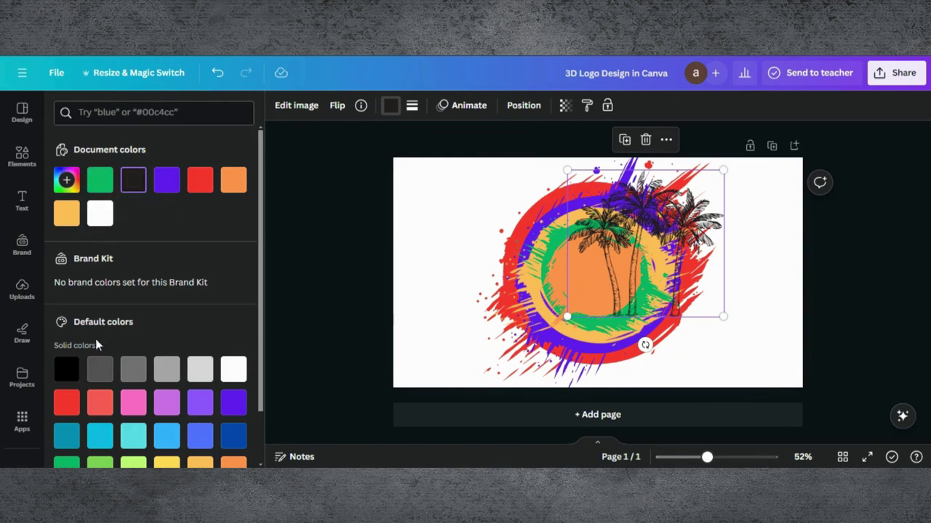
pyautogui.click(67, 371)
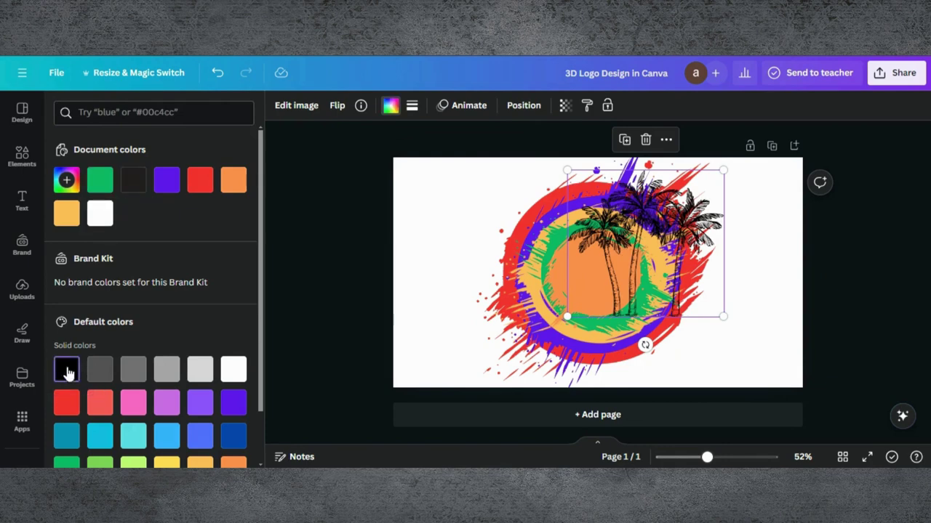
# Search the elements' graphics for "palm trees" again and add the black sketched palm silhouette to the design
pyautogui.click(23, 156)
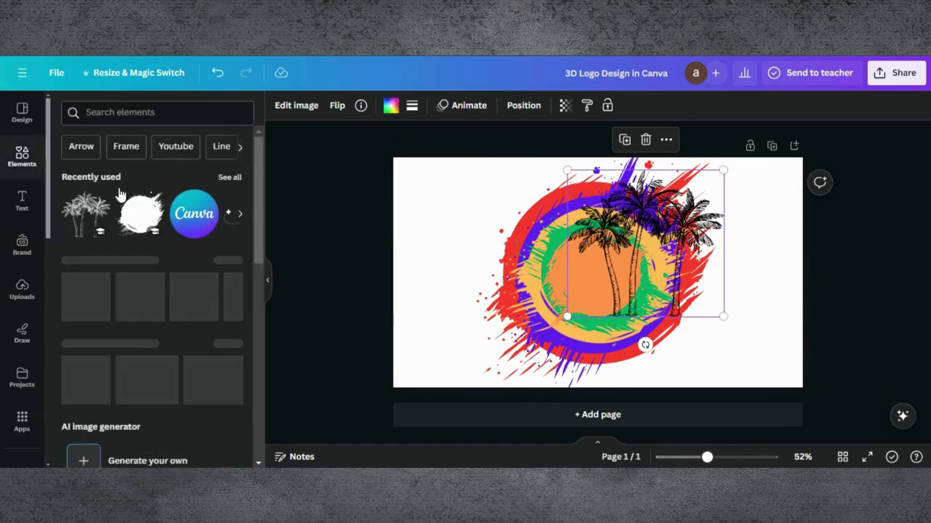
pyautogui.click(127, 114)
pyautogui.click(96, 168)
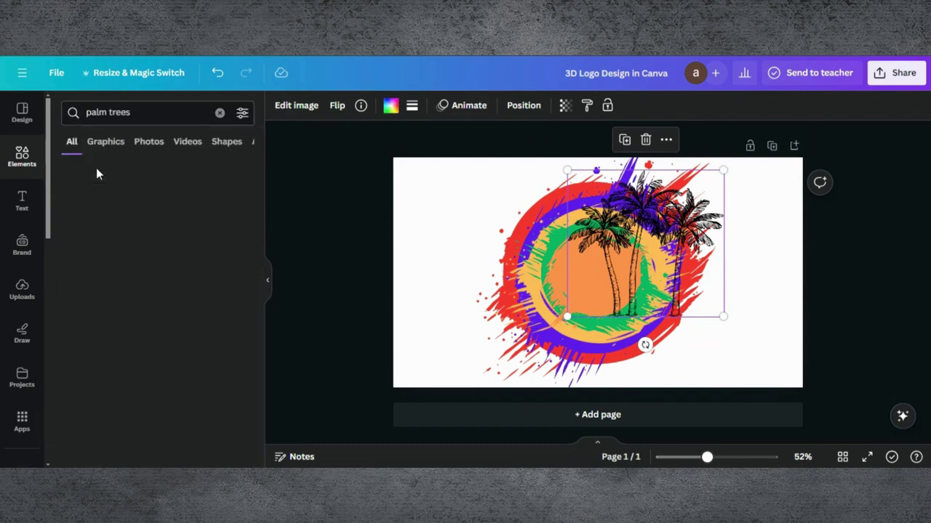
pyautogui.click(106, 141)
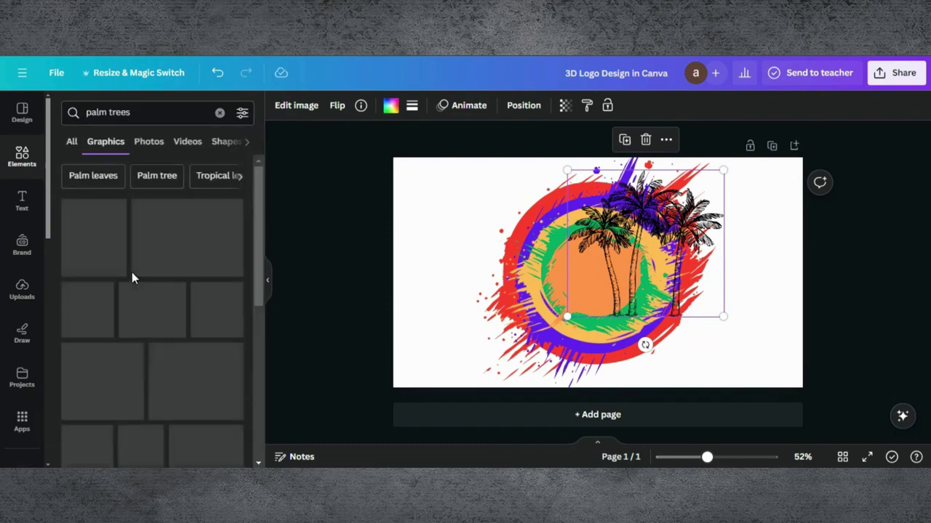
pyautogui.scroll(-6, 137, 318)
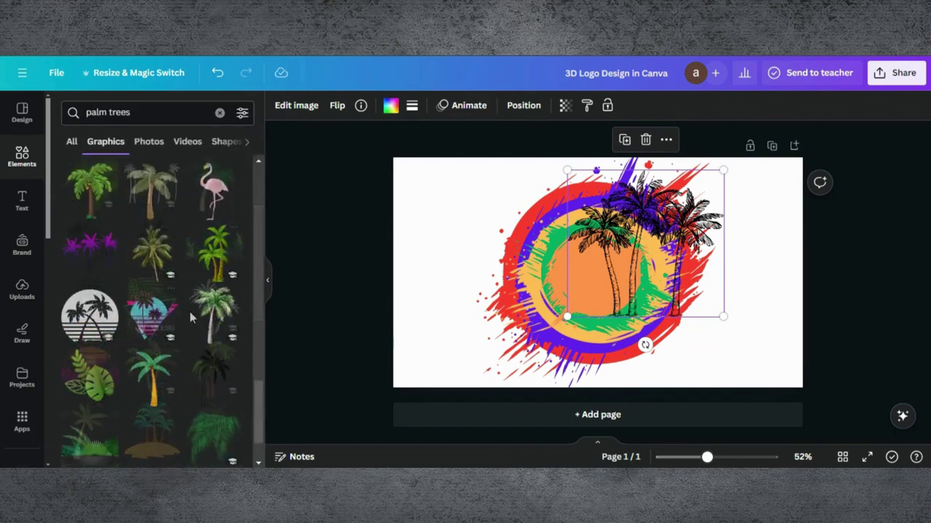
pyautogui.click(209, 317)
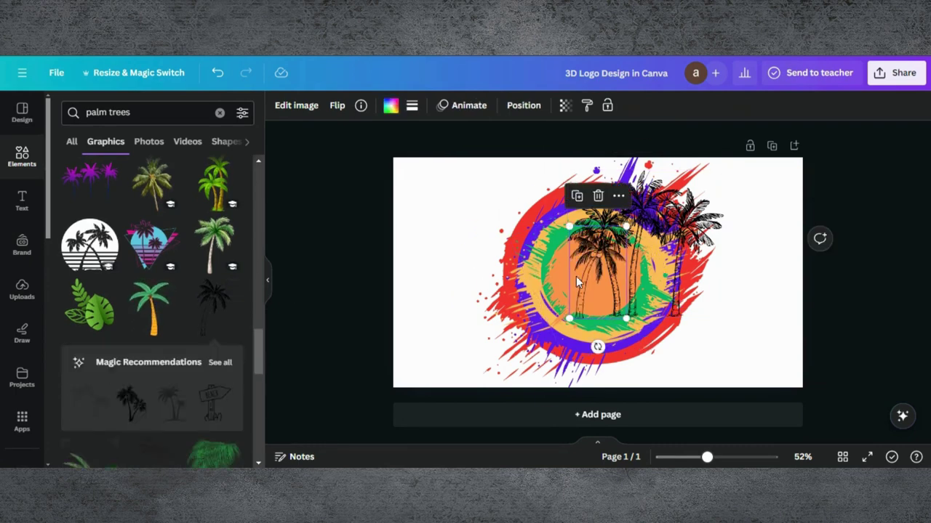
# Enlarge the new palm to about 289 by 470, place it over the circle's left edge, and shift the three-palm group slightly down-left
pyautogui.moveTo(576, 276); pyautogui.dragTo(522, 271)
pyautogui.moveTo(576, 226); pyautogui.dragTo(626, 169)
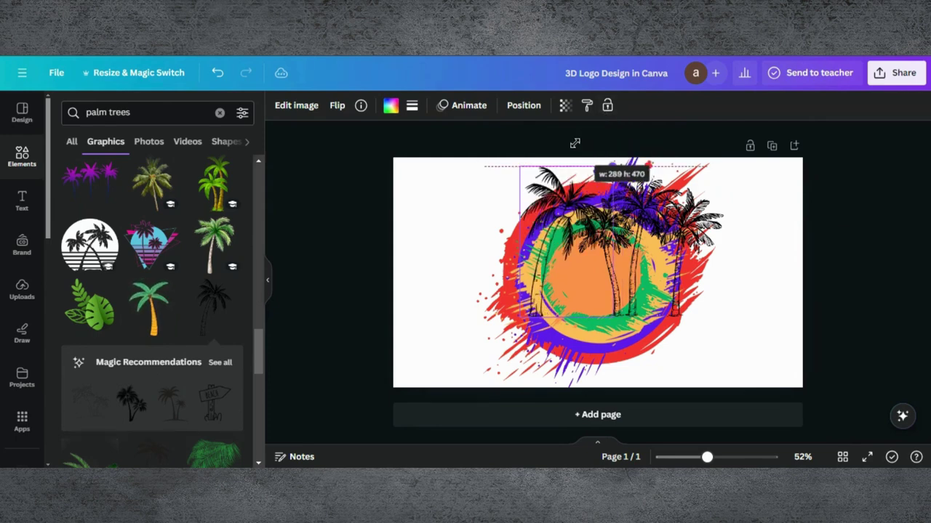
pyautogui.moveTo(642, 268); pyautogui.dragTo(634, 278)
pyautogui.moveTo(551, 280); pyautogui.dragTo(517, 270)
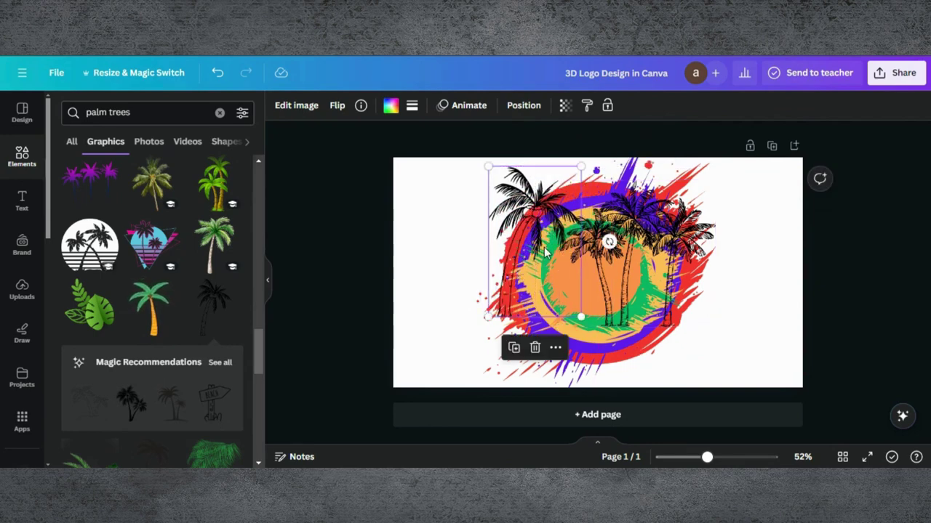
# Flip the left palm horizontally and nudge it slightly left on the circle artwork
pyautogui.click(340, 107)
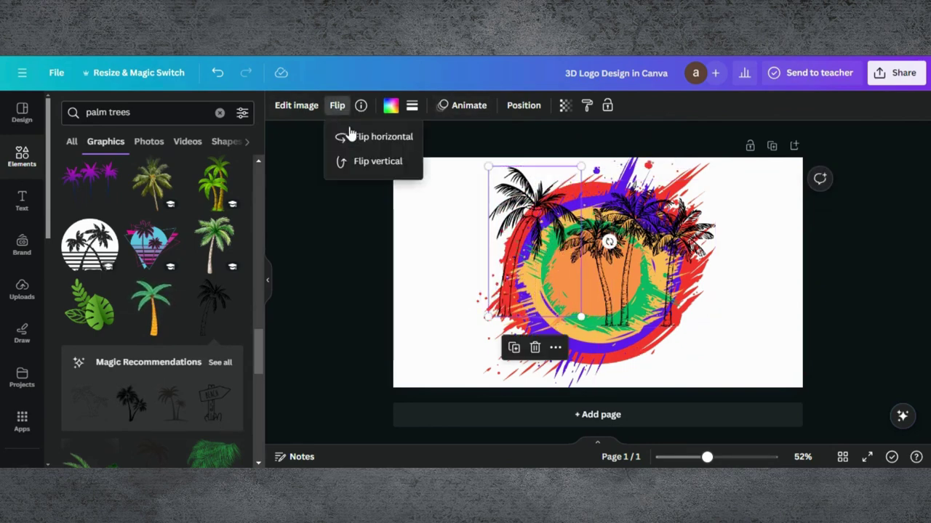
pyautogui.click(357, 145)
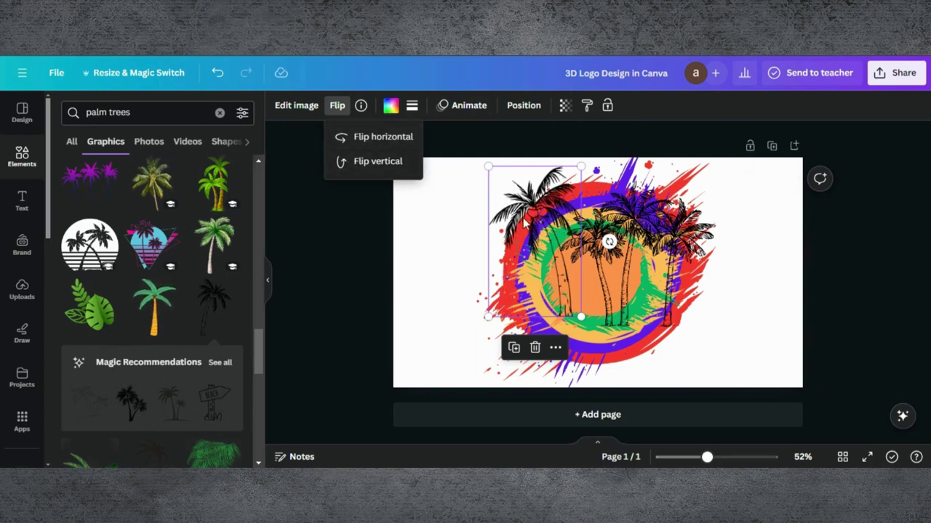
pyautogui.moveTo(544, 238); pyautogui.dragTo(533, 240)
pyautogui.click(782, 304)
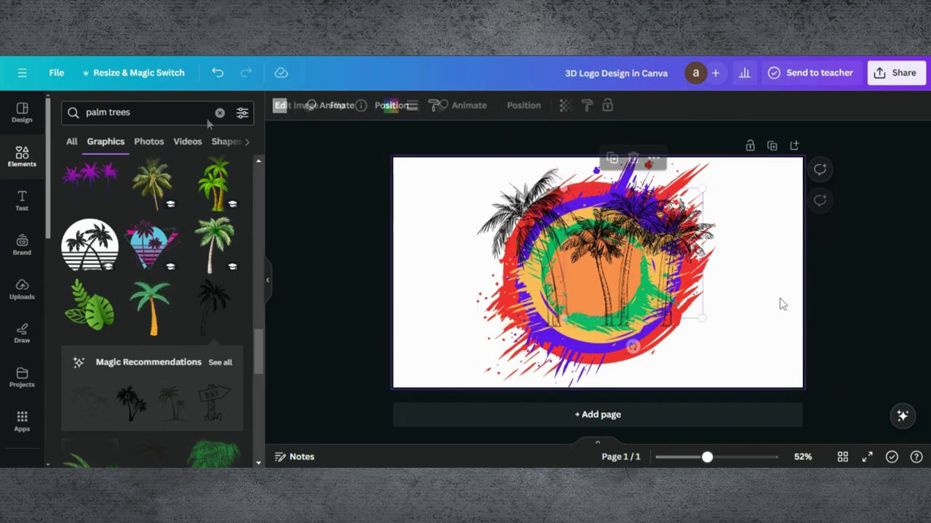
# Search the elements' graphics for "brush" and add the horizontal brush stroke with rough edges
pyautogui.click(152, 110)
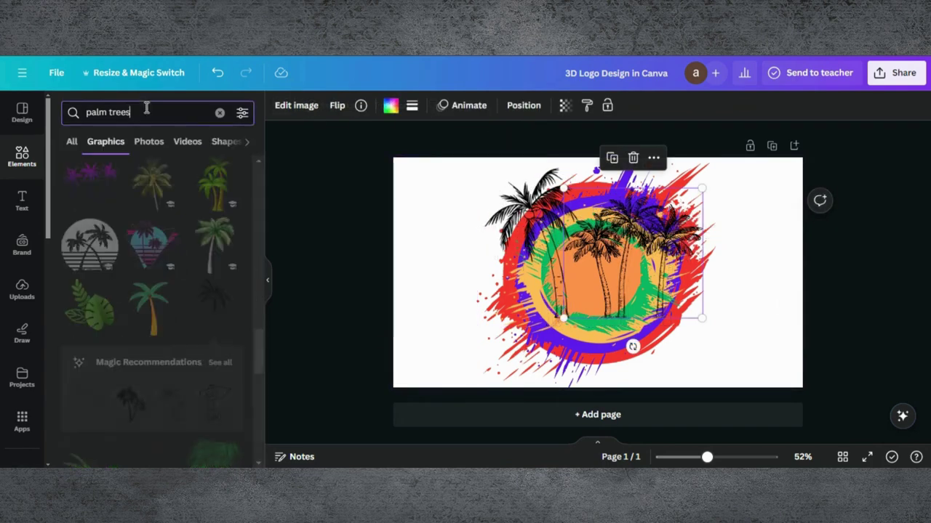
pyautogui.write('brush')
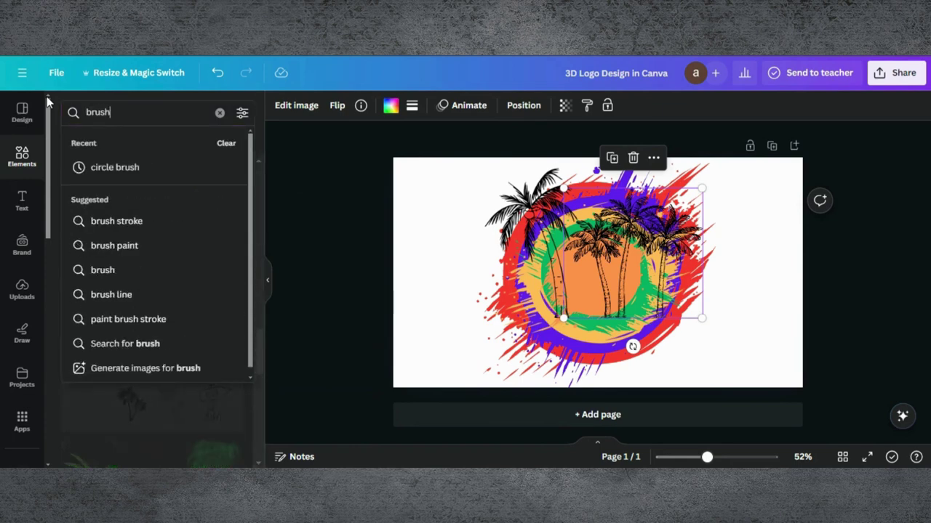
pyautogui.press('Return')
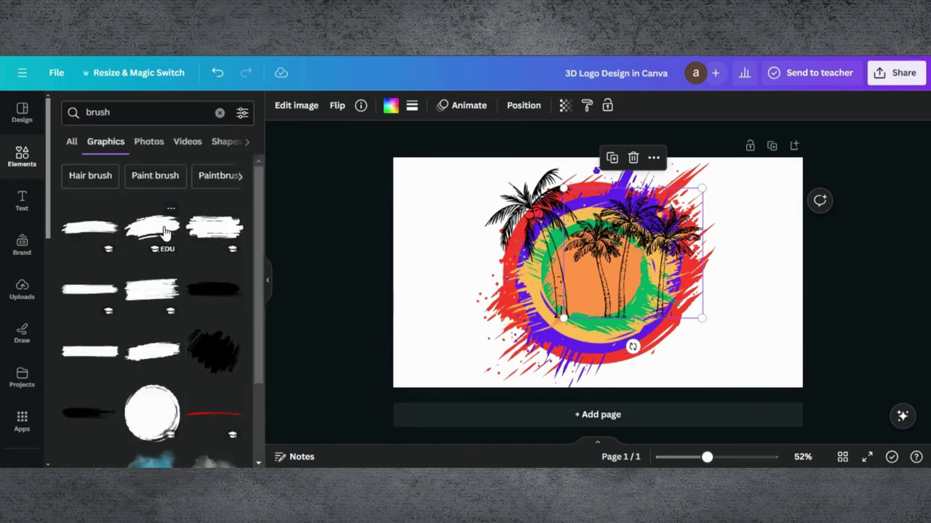
pyautogui.click(112, 229)
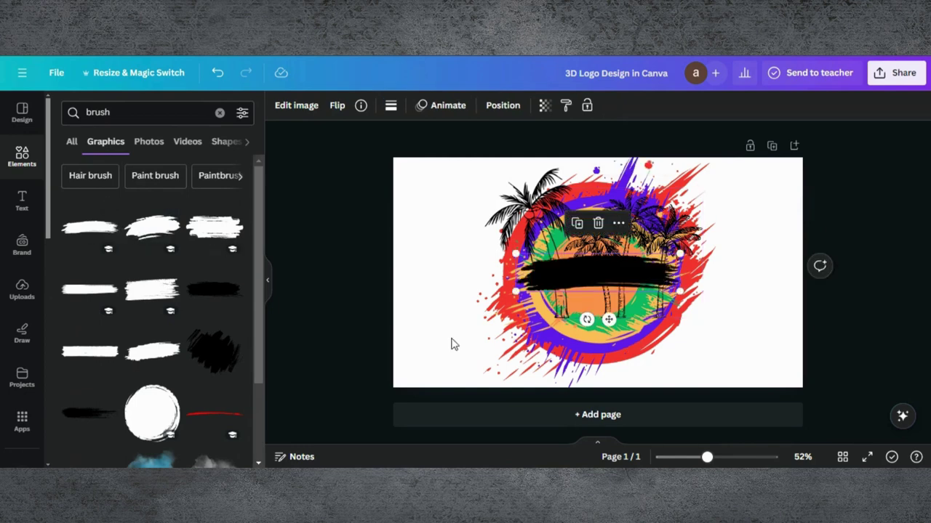
# Position the brush stroke across the bases of the palm trunks and recolour it red
pyautogui.moveTo(613, 272)
pyautogui.mouseDown()
pyautogui.moveTo(614, 305)
pyautogui.moveTo(636, 314)
pyautogui.mouseUp()
pyautogui.click(390, 107)
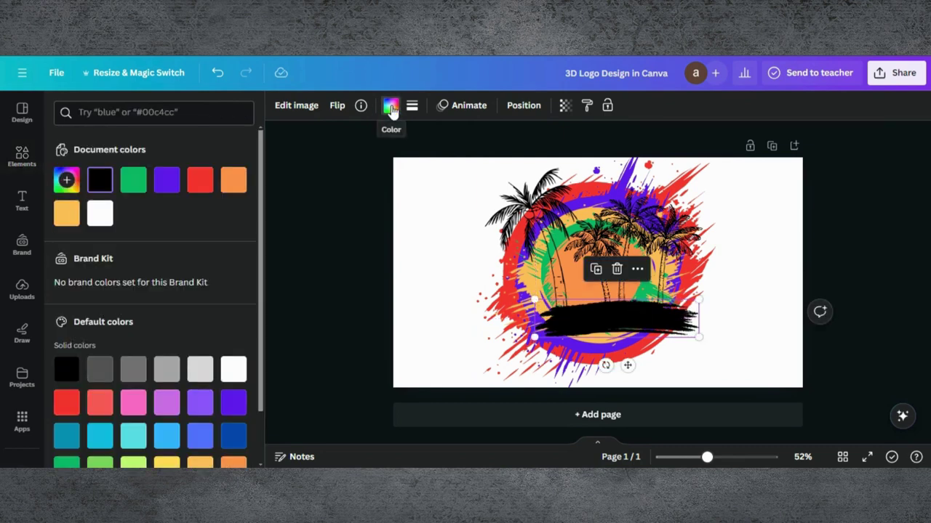
pyautogui.click(205, 182)
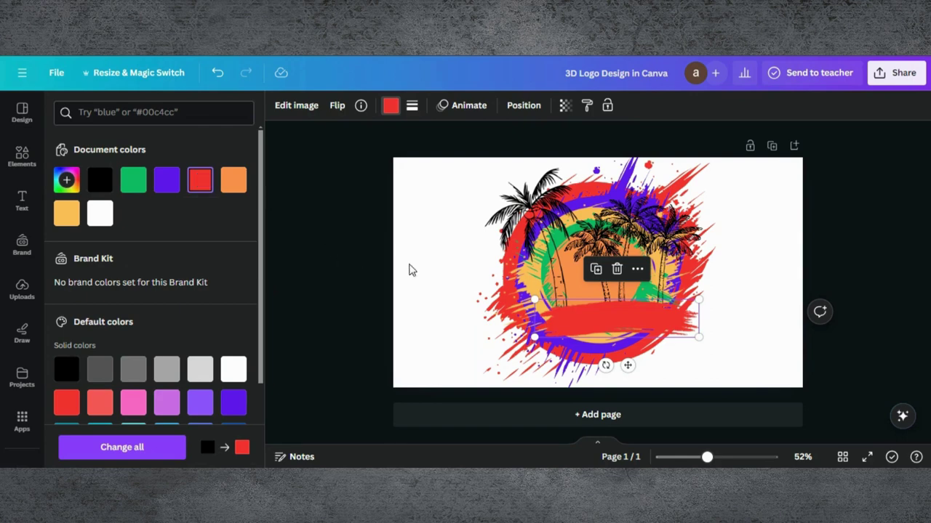
# Place a copy of the red brush stroke further left, overlapping it, and recolour the copy green (#00bf63)
pyautogui.moveTo(547, 305)
pyautogui.mouseDown()
pyautogui.moveTo(469, 302)
pyautogui.moveTo(514, 301)
pyautogui.moveTo(501, 292)
pyautogui.mouseUp()
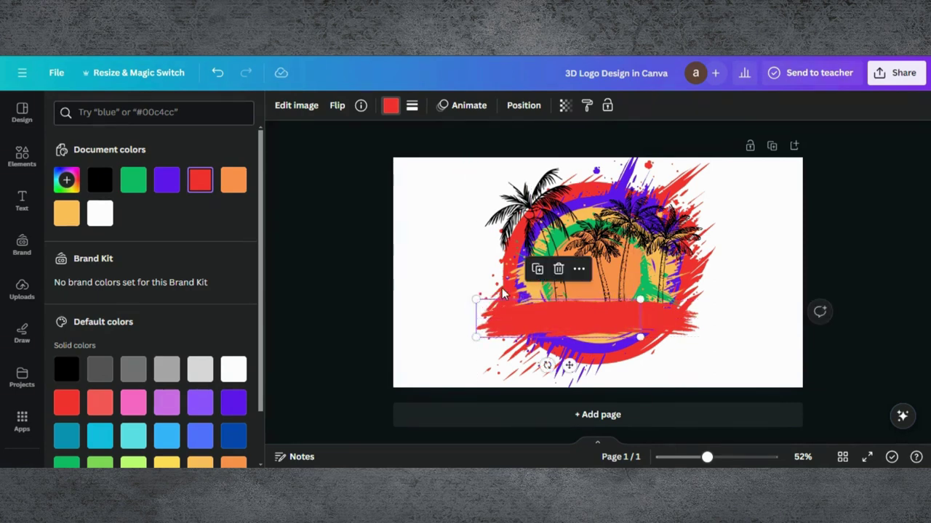
pyautogui.click(390, 107)
pyautogui.click(391, 107)
pyautogui.click(129, 180)
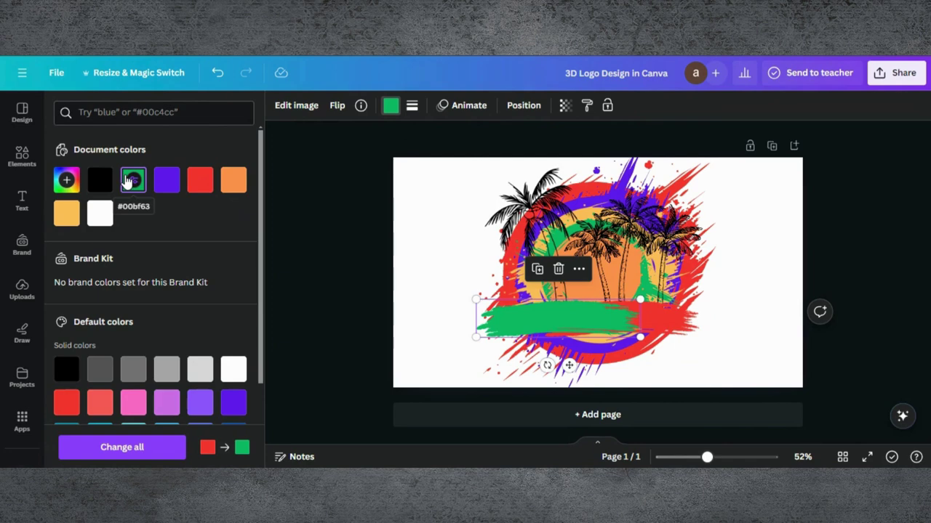
pyautogui.click(361, 233)
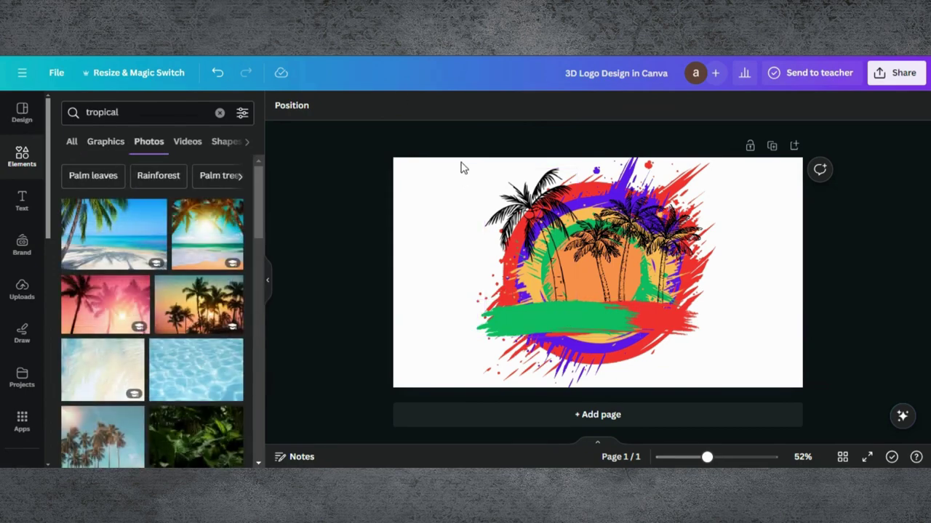
# Select all the logo artwork and scale it down slightly so it fits within the page
pyautogui.moveTo(460, 164); pyautogui.dragTo(741, 392)
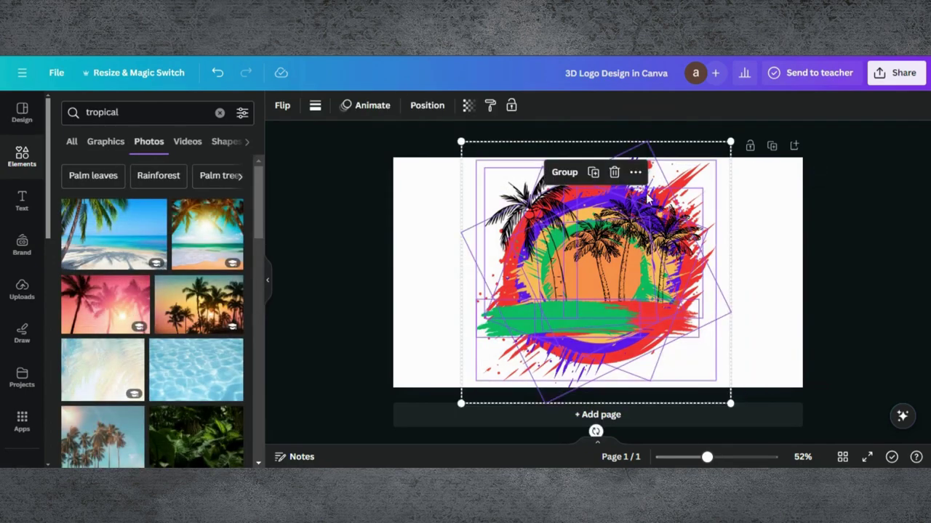
pyautogui.moveTo(729, 142); pyautogui.dragTo(717, 154)
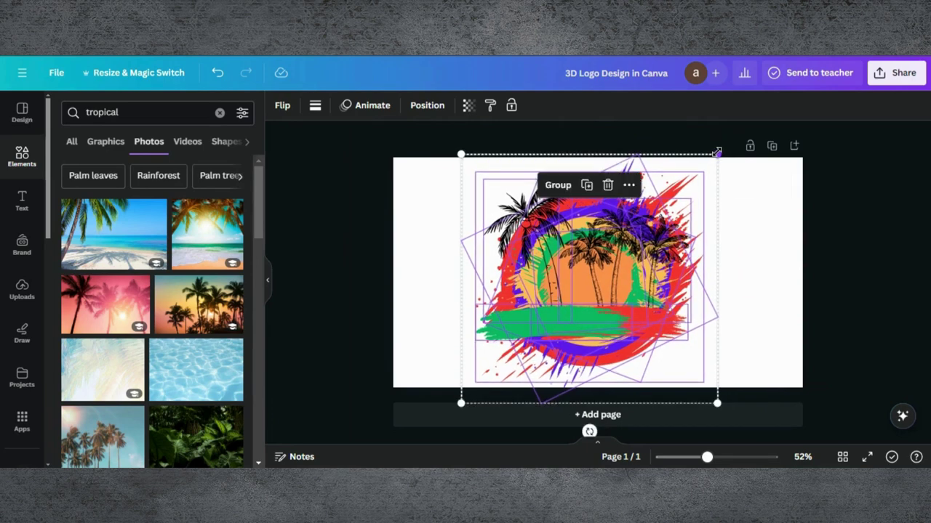
pyautogui.click(815, 266)
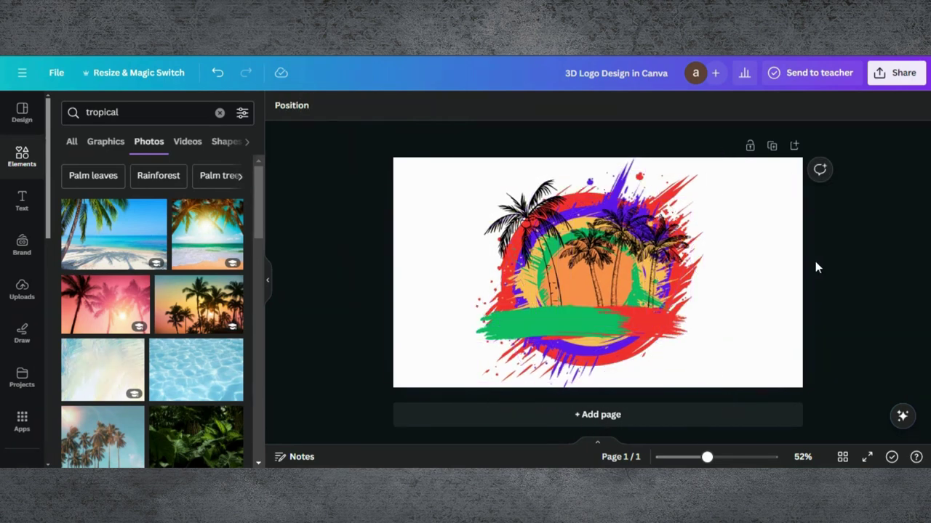
# Download the logo as a 1,280 × 720 px PNG with a transparent background
pyautogui.click(894, 79)
pyautogui.scroll(-2, 775, 275)
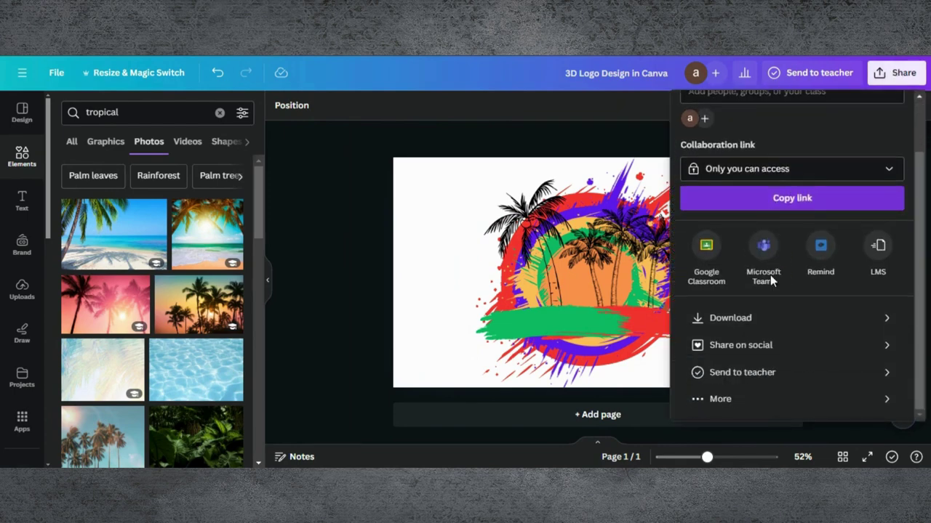
pyautogui.click(753, 320)
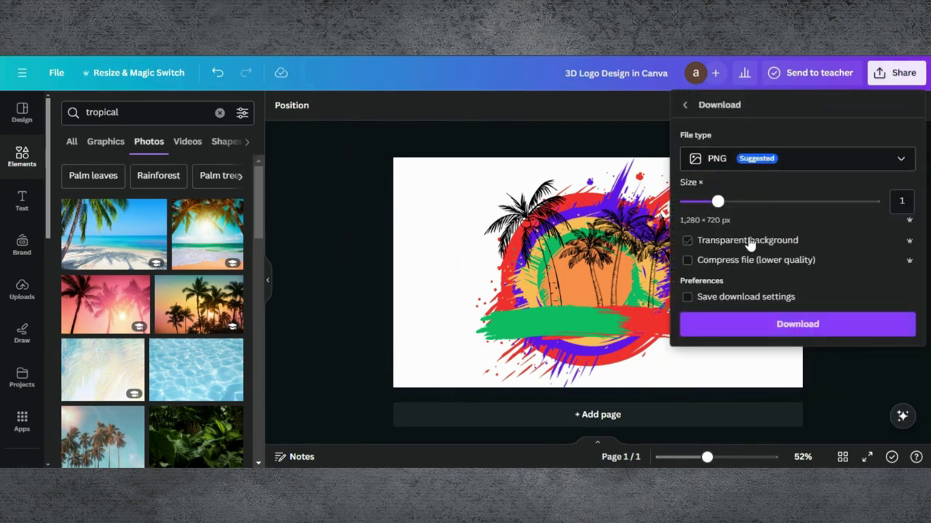
pyautogui.click(757, 325)
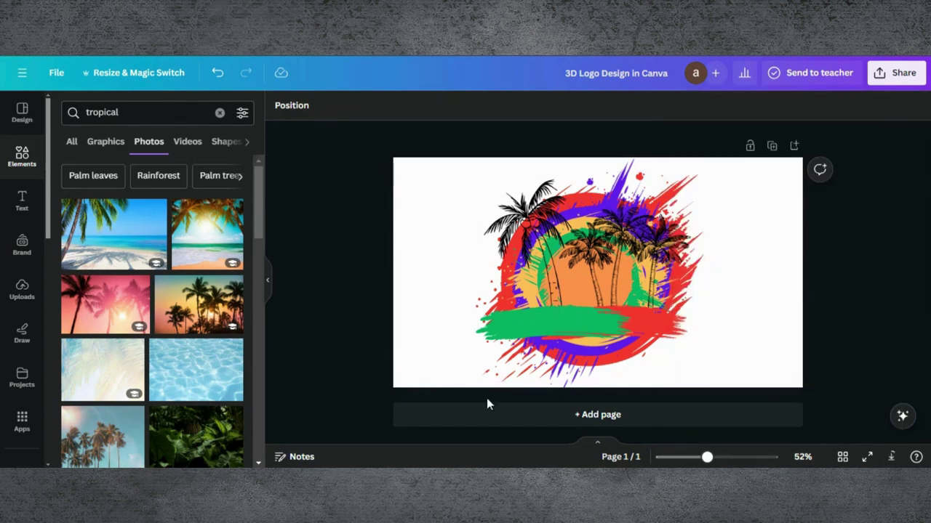
# Add a blank second page and delete the first page containing the logo artwork
pyautogui.click(484, 420)
pyautogui.scroll(2, 609, 296)
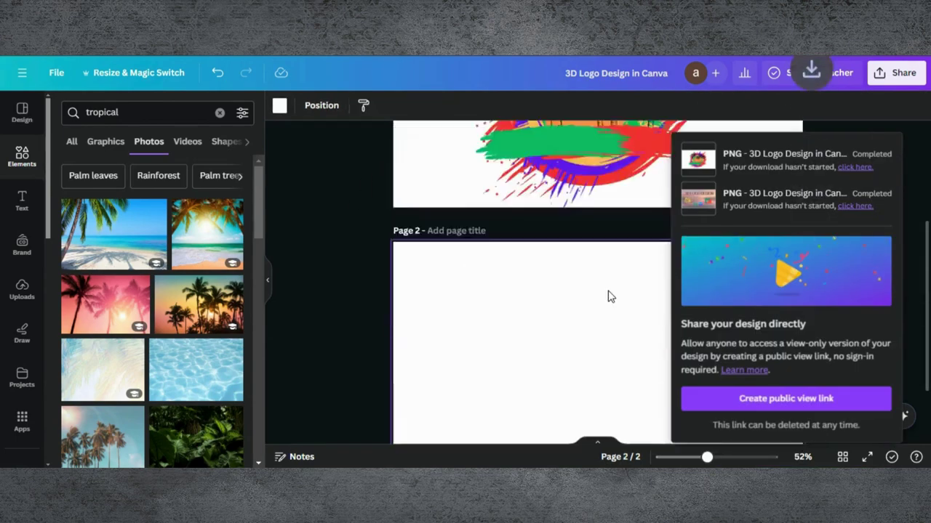
pyautogui.scroll(1, 609, 297)
pyautogui.click(340, 226)
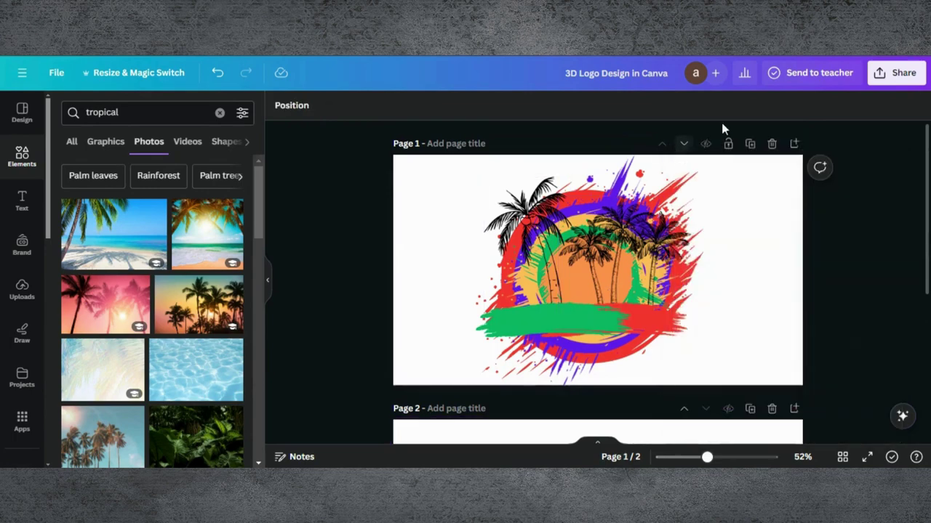
pyautogui.click(771, 144)
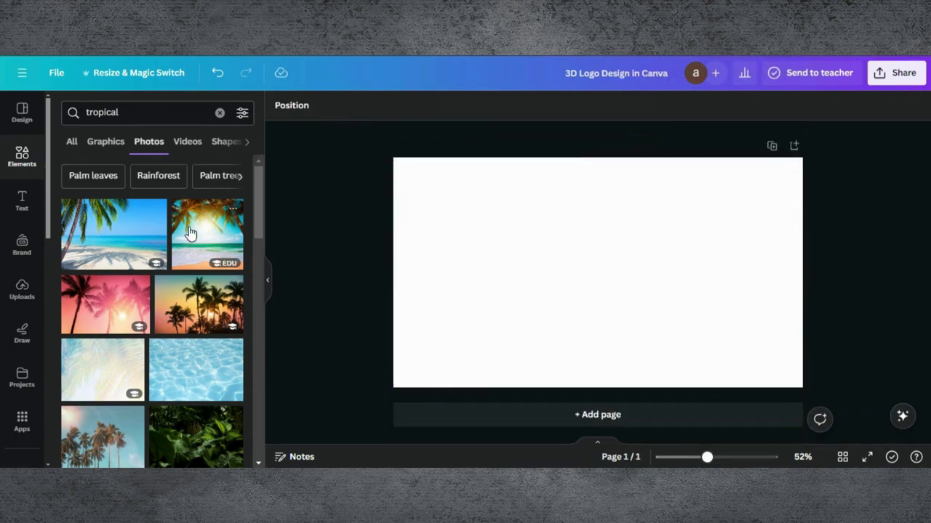
# Search the photos for "tropical" and add the sunset photo with silhouetted palm trees to the blank page
pyautogui.click(127, 115)
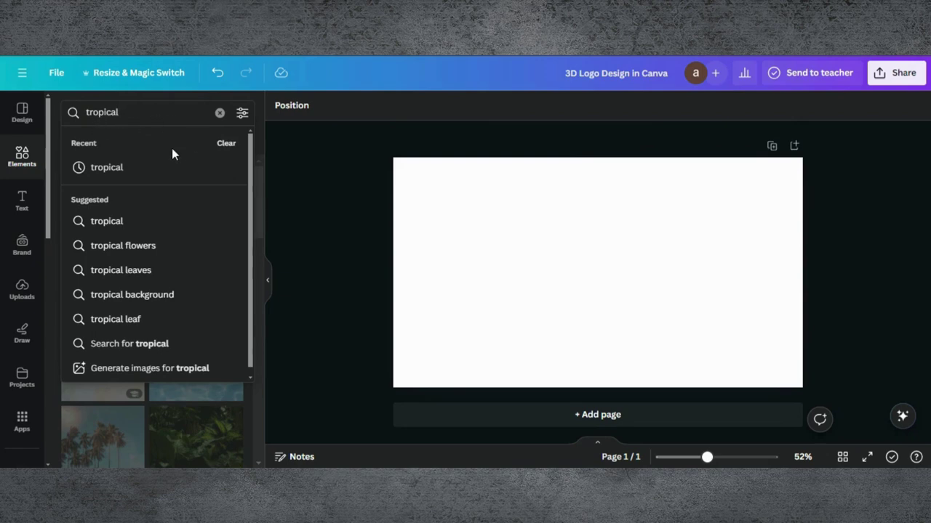
pyautogui.press('Return')
pyautogui.click(206, 311)
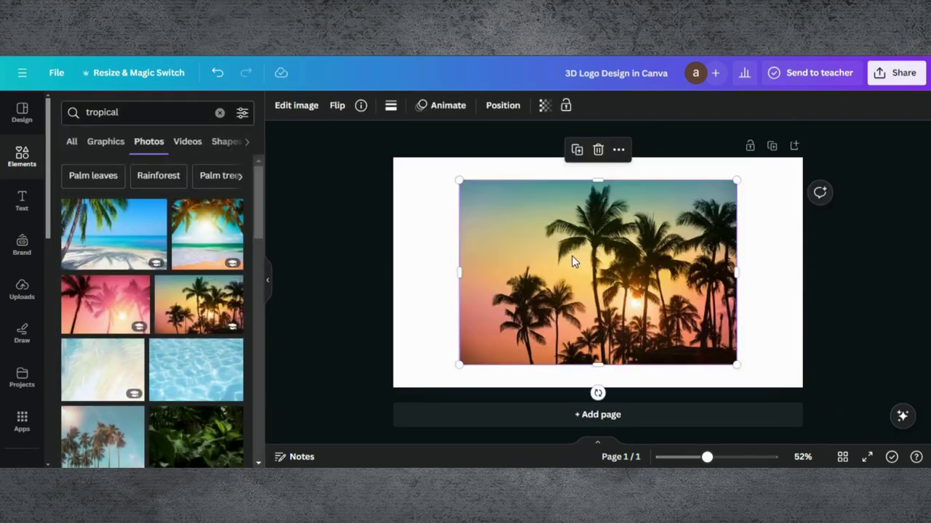
# Enlarge the sunset palm photo to cover the whole page and shift it slightly upward
pyautogui.moveTo(574, 258); pyautogui.dragTo(653, 229)
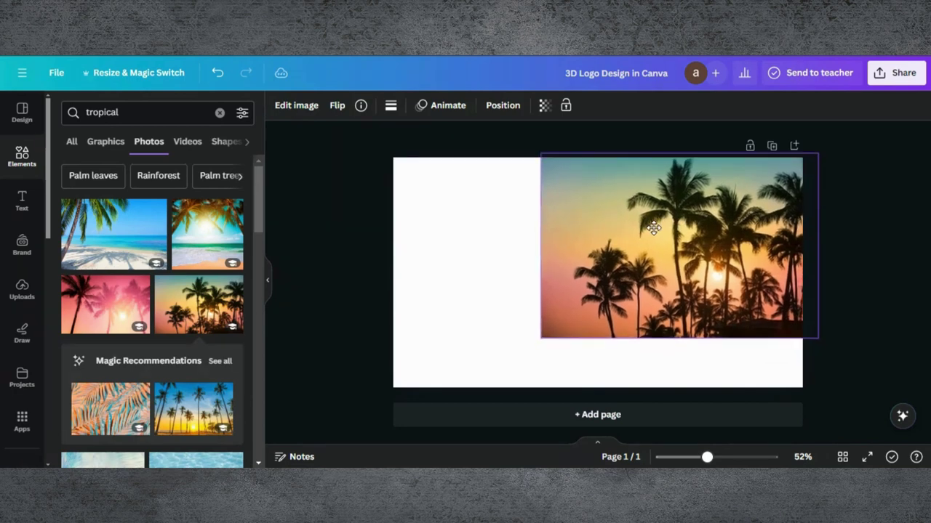
pyautogui.moveTo(494, 335); pyautogui.dragTo(276, 289)
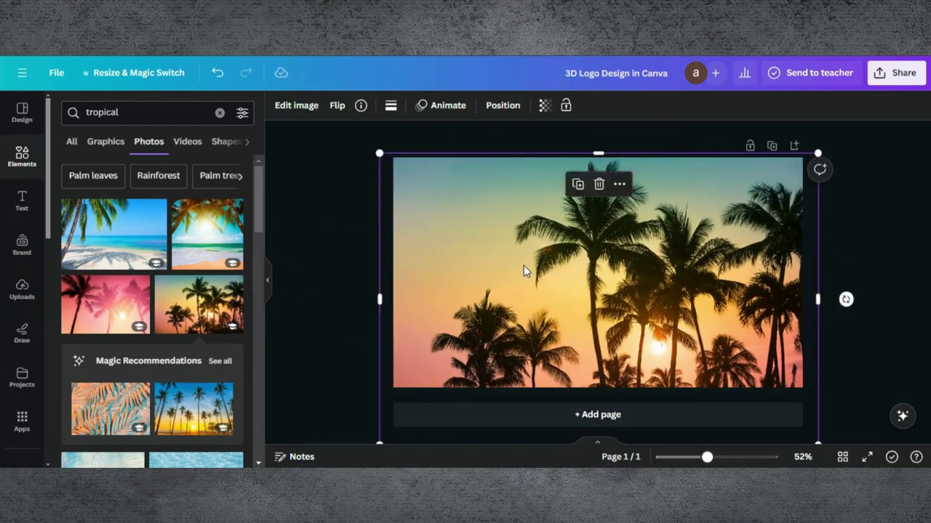
pyautogui.moveTo(524, 266); pyautogui.dragTo(519, 254)
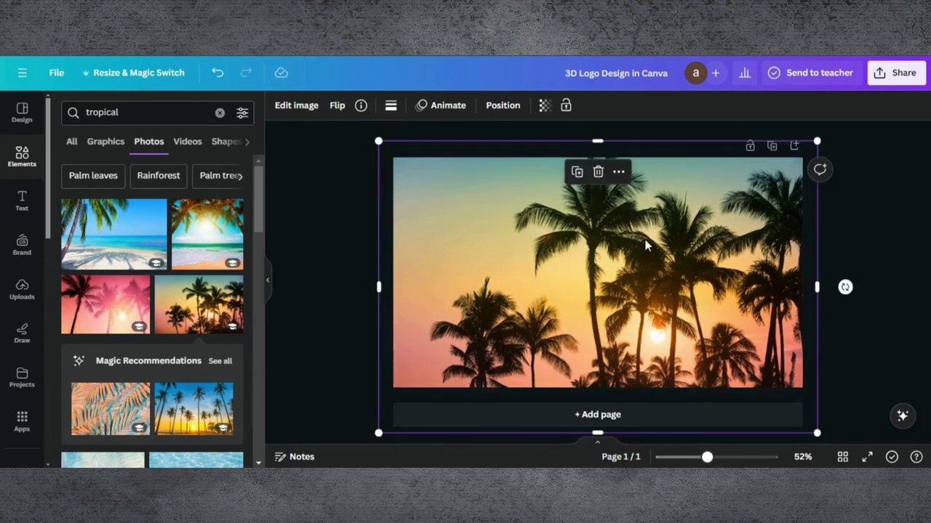
# Download the page with the sunset palm photo as a 1,280 × 720 px PNG
pyautogui.click(878, 255)
pyautogui.click(897, 72)
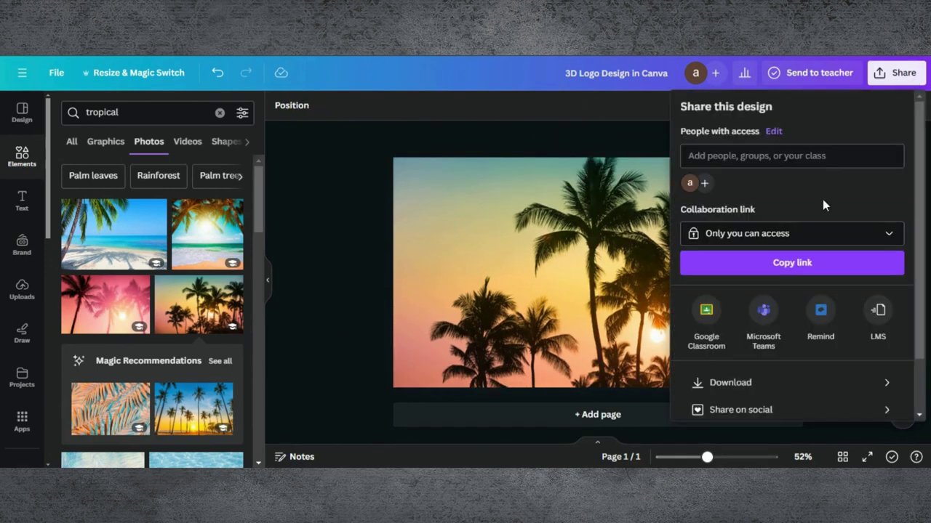
pyautogui.scroll(-1, 822, 199)
pyautogui.click(766, 321)
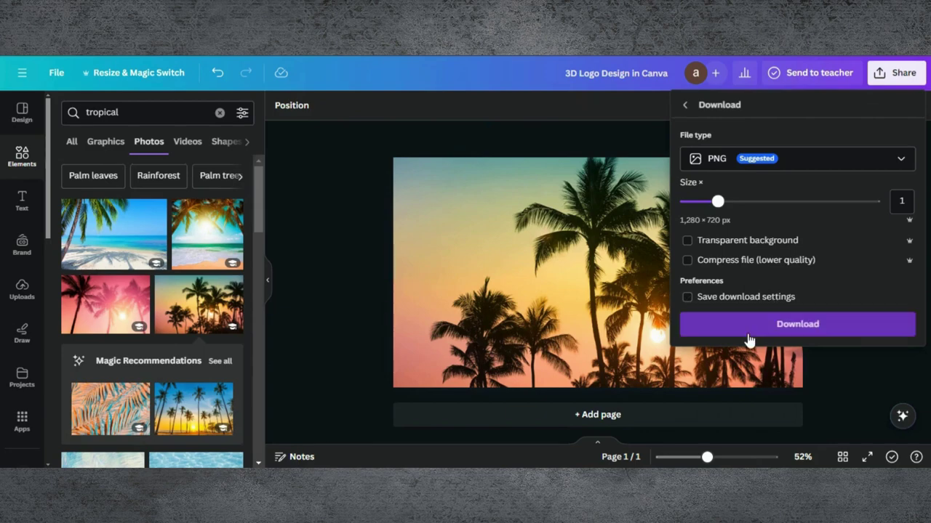
pyautogui.click(754, 332)
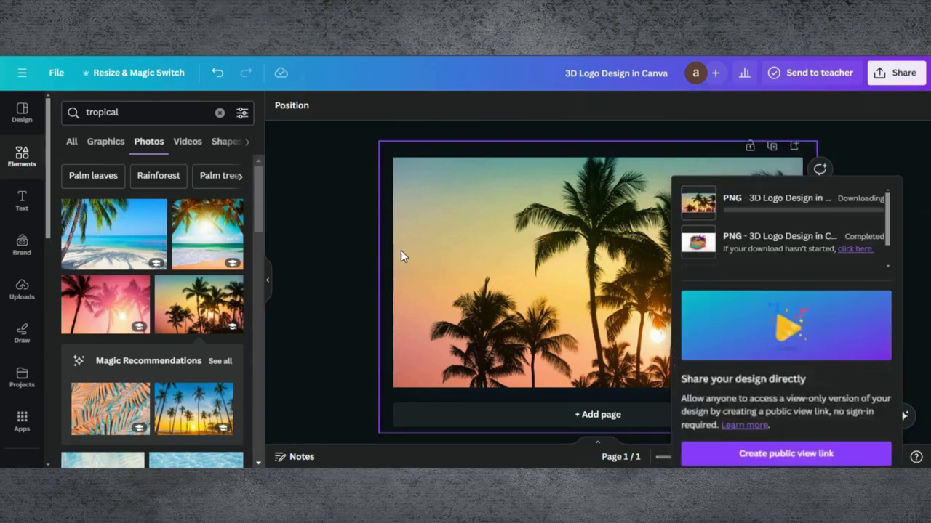
# Apply the Peppermint duotone effect to the sunset palm photo
pyautogui.click(400, 250)
pyautogui.click(509, 234)
pyautogui.click(285, 105)
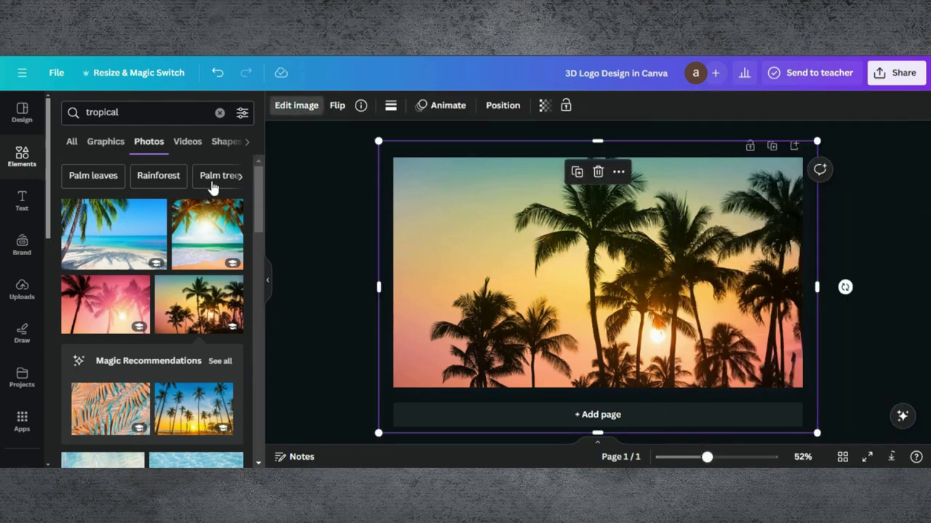
pyautogui.scroll(-5, 153, 332)
pyautogui.click(155, 311)
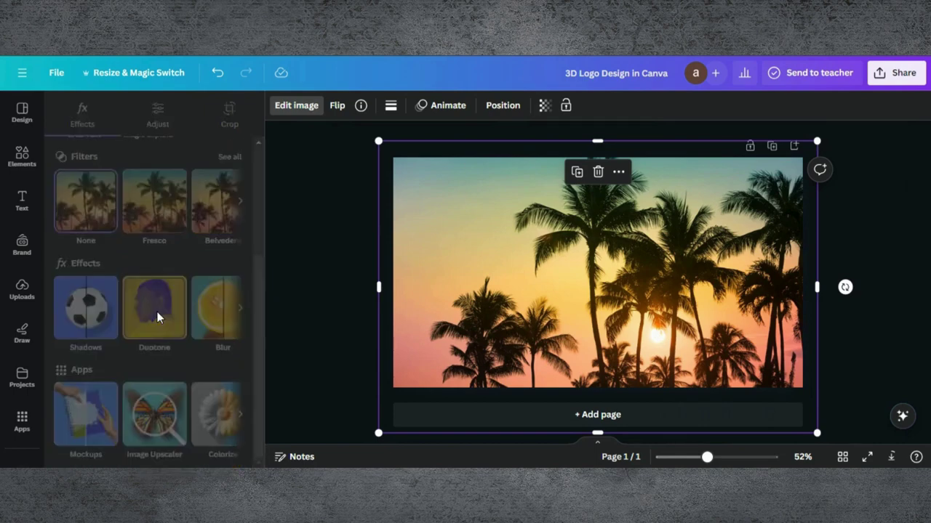
pyautogui.scroll(-3, 190, 370)
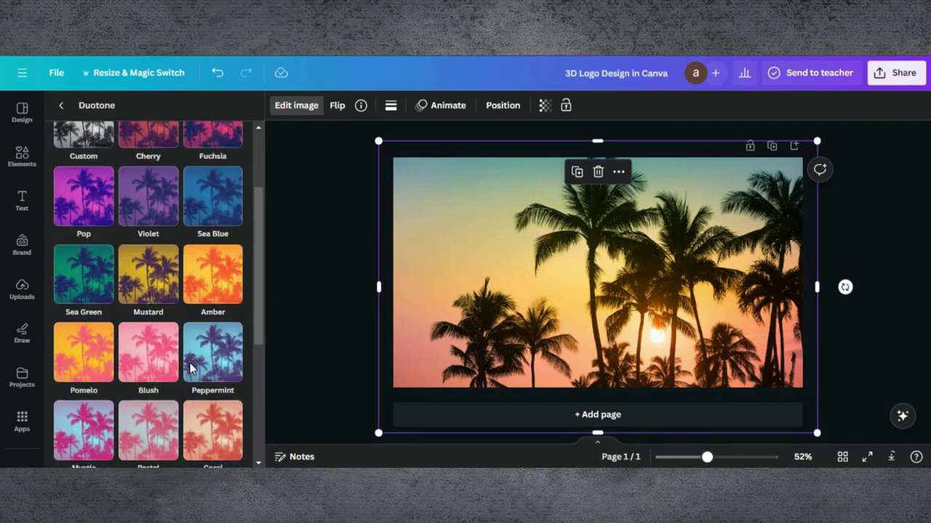
pyautogui.click(224, 296)
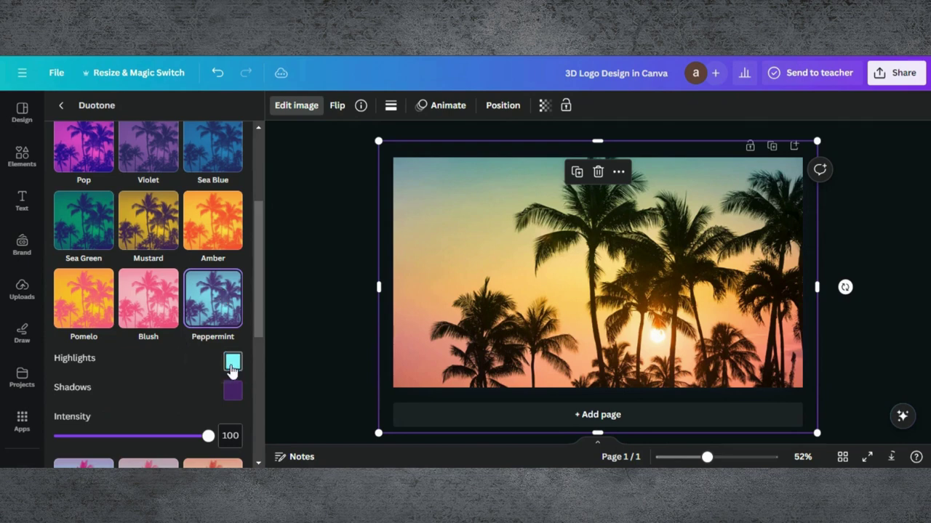
# Set the duotone's highlights colour to white, #FFFFFF
pyautogui.click(232, 364)
pyautogui.click(235, 233)
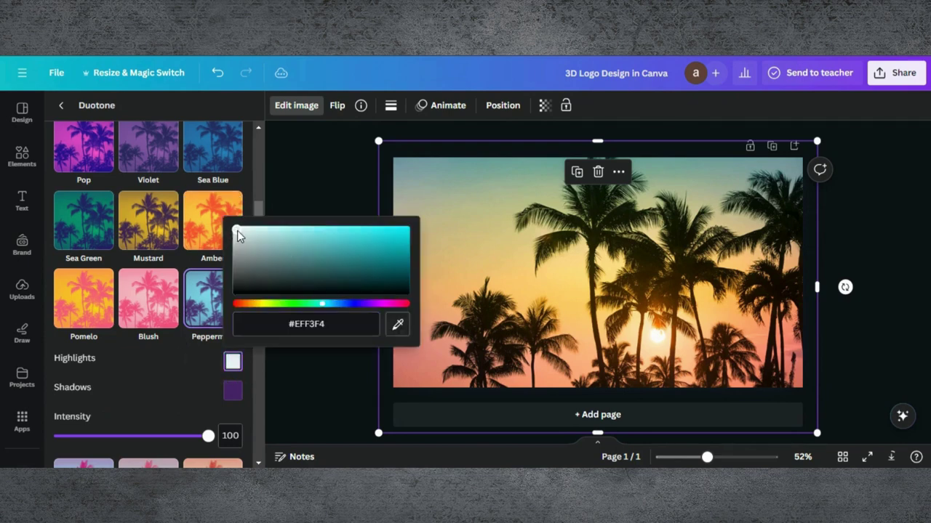
pyautogui.moveTo(238, 234); pyautogui.dragTo(235, 229)
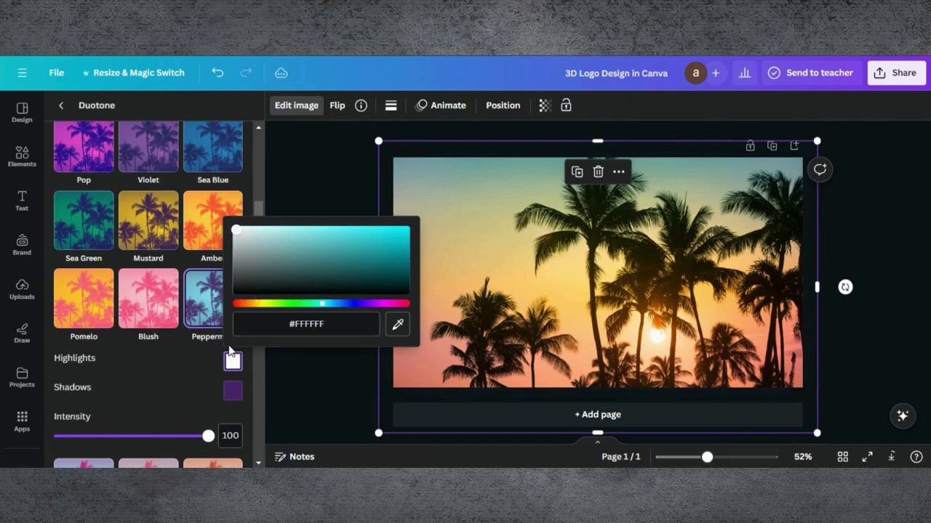
# Change the duotone's shadows colour to a medium blue, #5482D1, and close the image editing
pyautogui.click(233, 392)
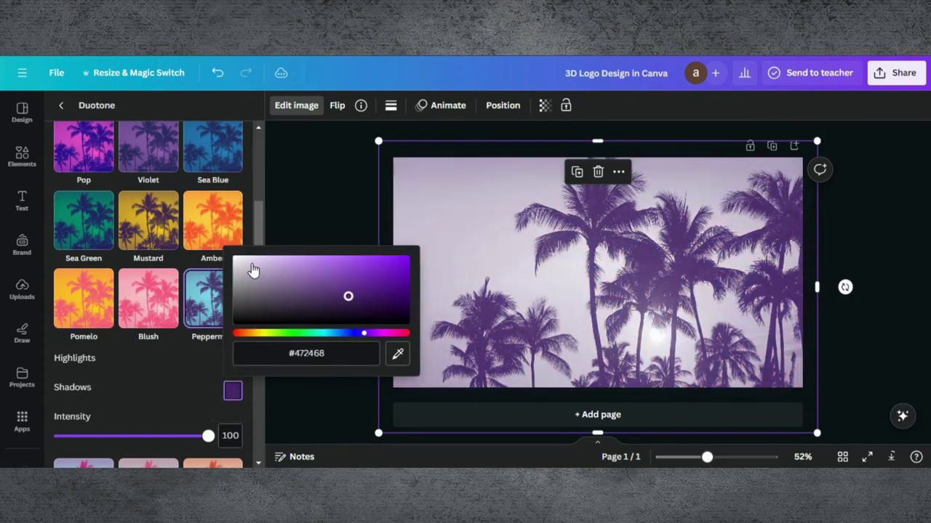
pyautogui.moveTo(252, 270); pyautogui.dragTo(316, 286)
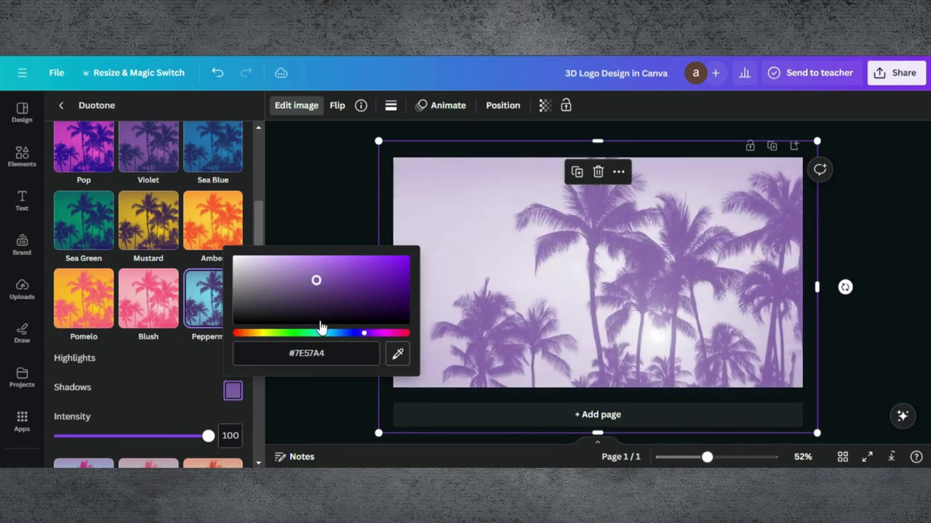
pyautogui.moveTo(258, 335); pyautogui.dragTo(340, 334)
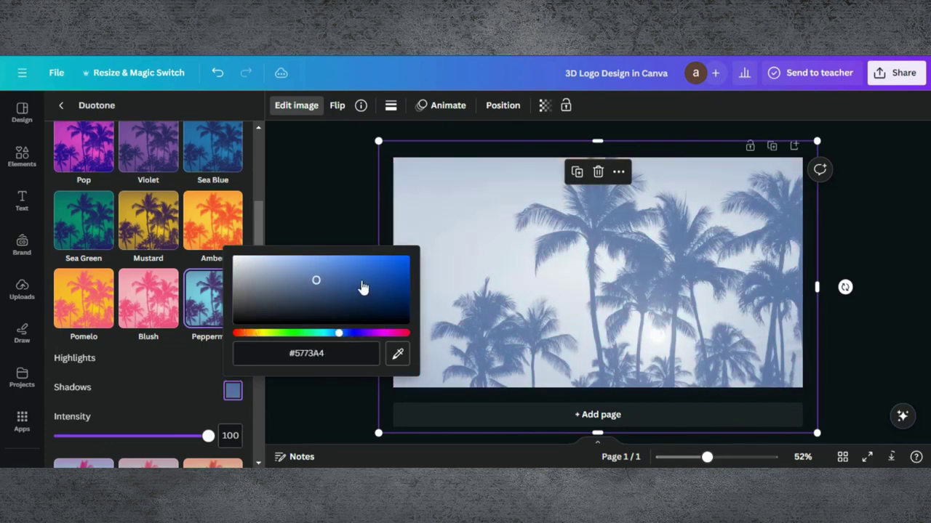
pyautogui.click(340, 271)
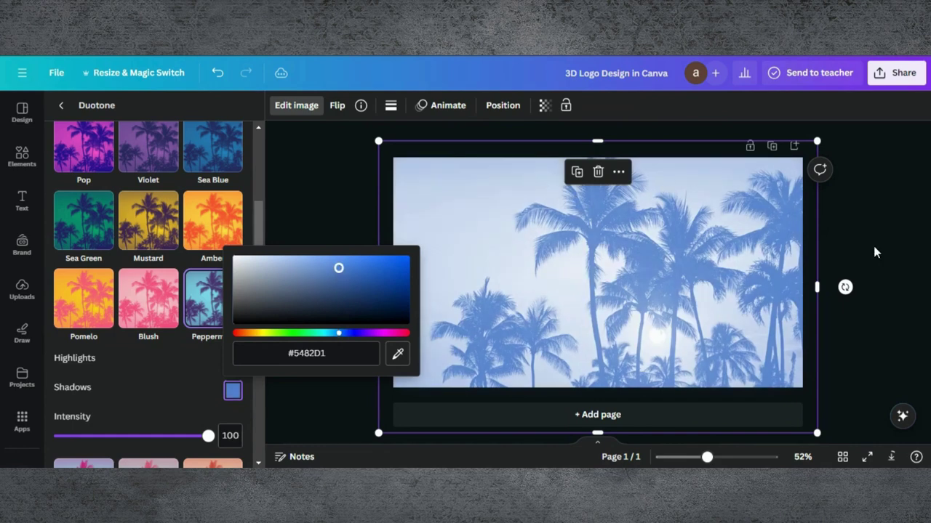
pyautogui.press('Escape')
pyautogui.press('Escape')
# Download the blue duotone palm image as a 1,280 × 720 px PNG
pyautogui.click(897, 72)
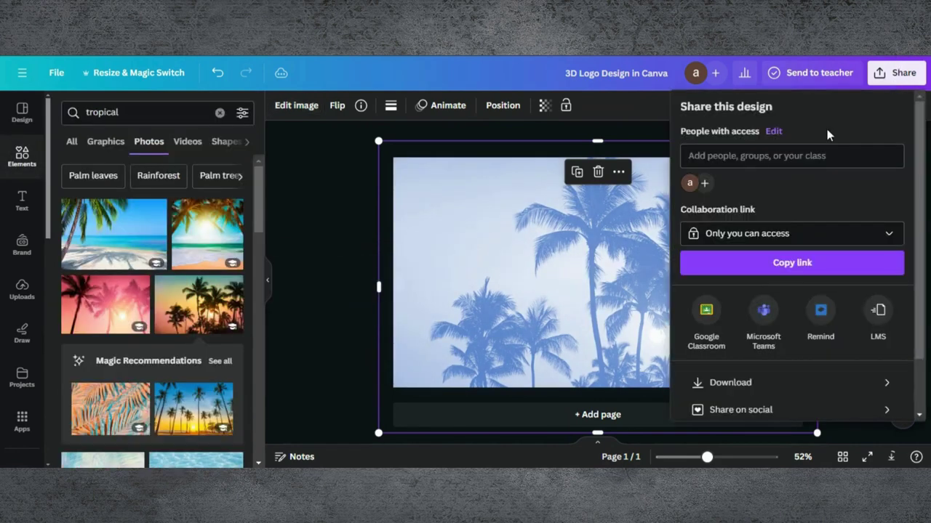
pyautogui.scroll(-2, 807, 197)
pyautogui.click(756, 316)
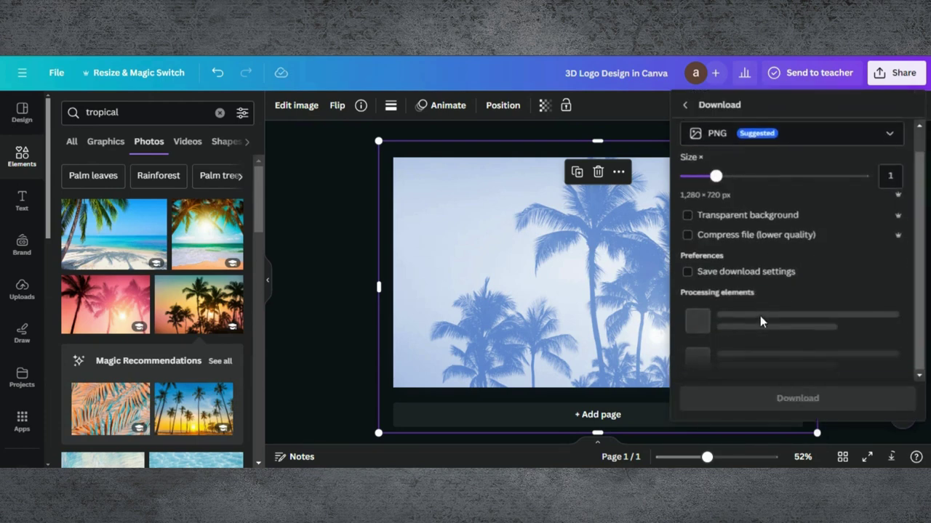
pyautogui.click(762, 387)
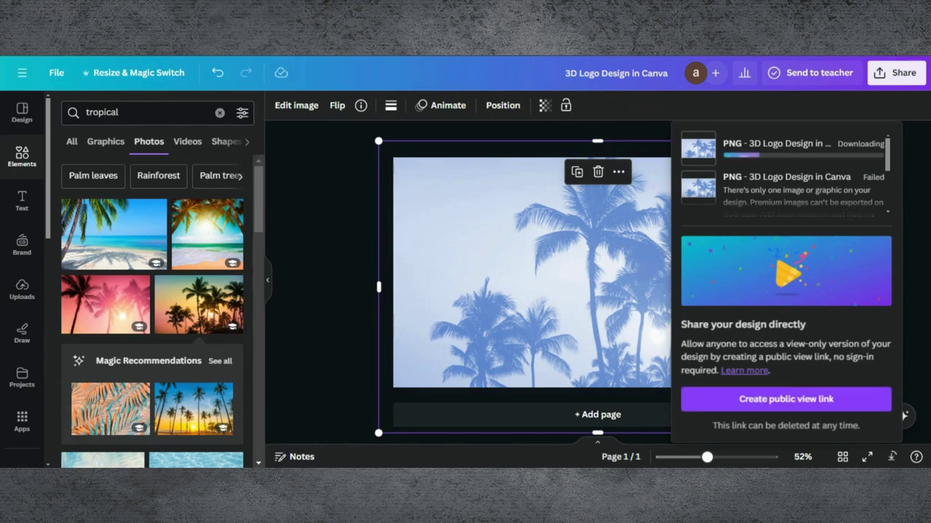
# Delete the palm photo and add a narrow bold letter P frame on the left side of the blank page
pyautogui.press('Delete')
pyautogui.click(220, 111)
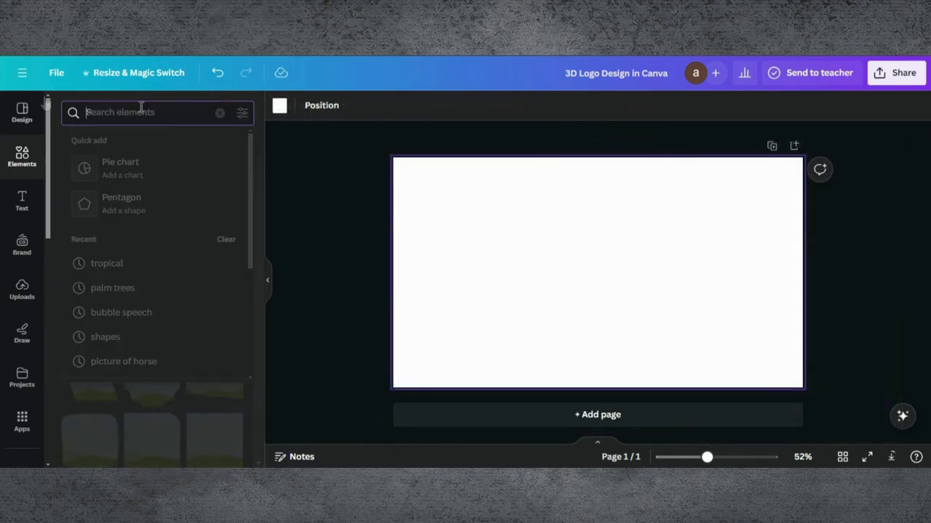
pyautogui.write('P')
pyautogui.press('Return')
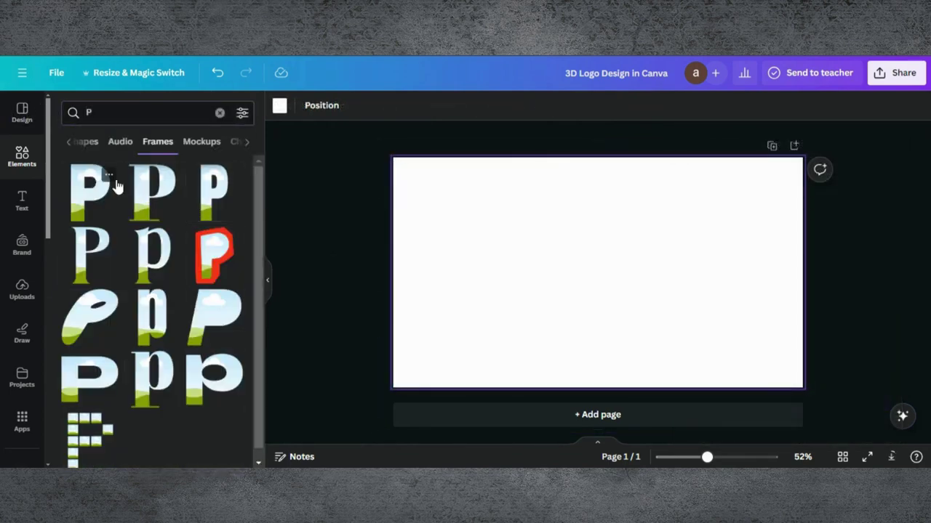
pyautogui.click(205, 191)
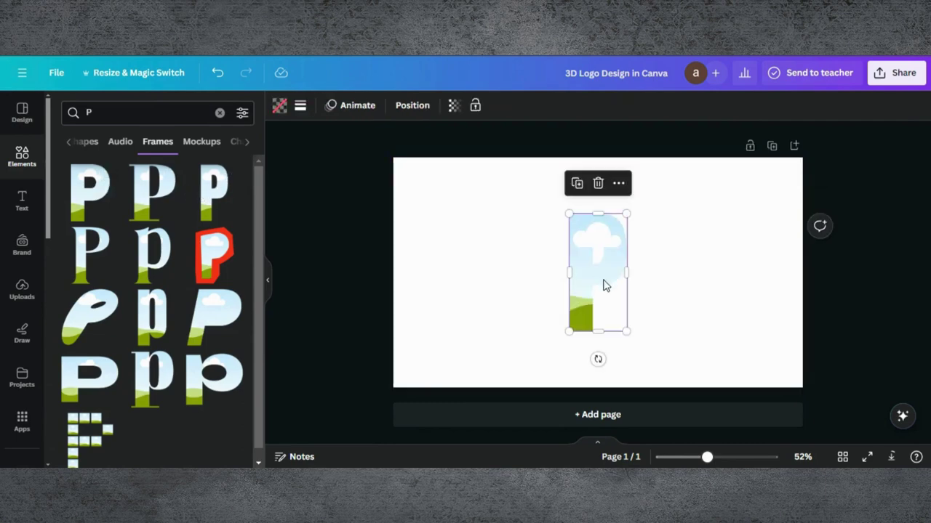
pyautogui.moveTo(604, 286); pyautogui.dragTo(461, 263)
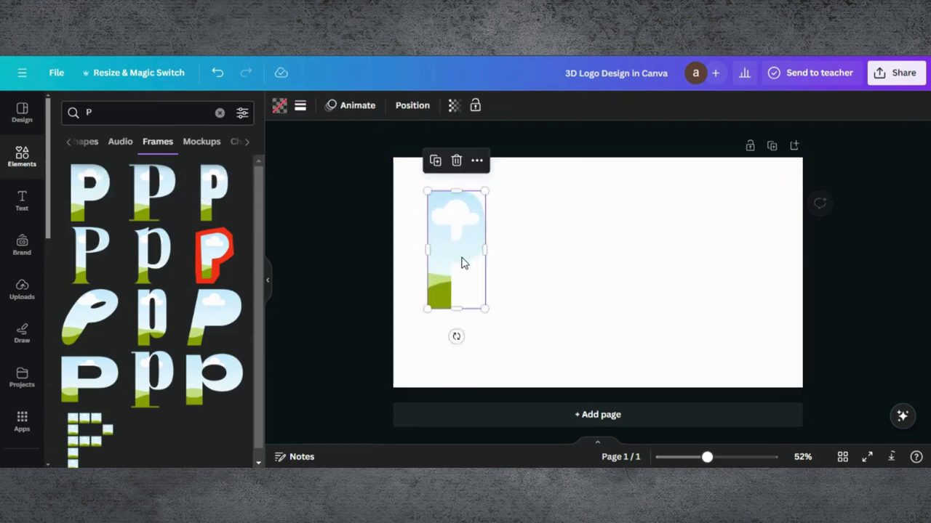
# Search the frames for "L" and add the narrow bold letter L frame to the page
pyautogui.click(181, 112)
pyautogui.press('BackSpace')
pyautogui.write('L')
pyautogui.press('Return')
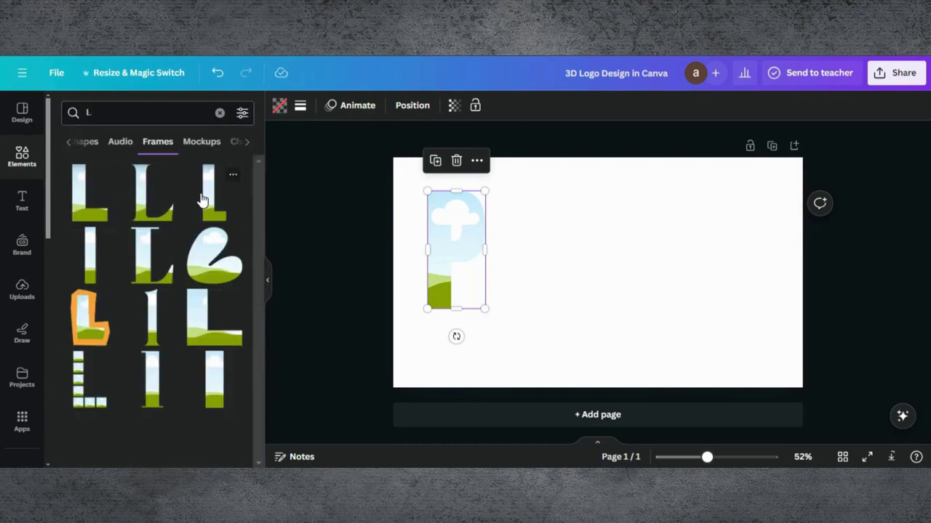
pyautogui.click(210, 199)
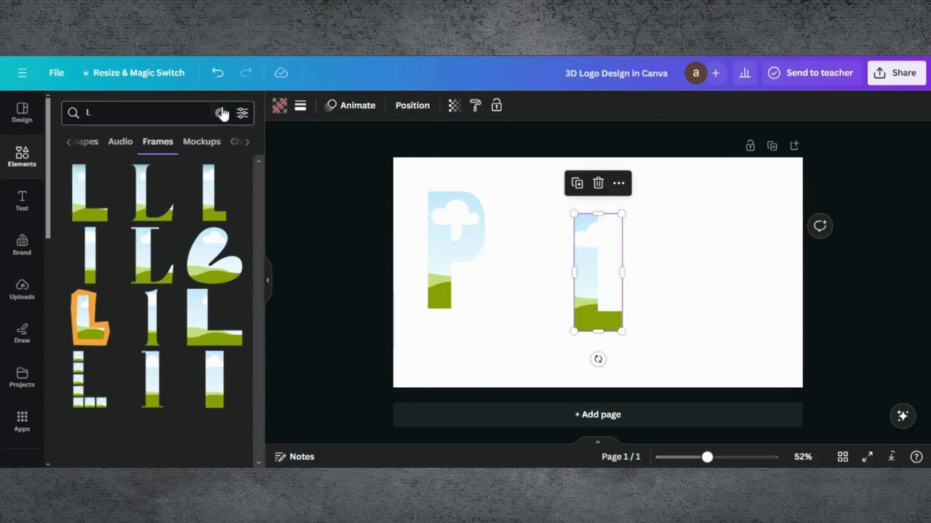
# Search the elements for "o" and add the narrow bold letter O frame to the page
pyautogui.click(219, 113)
pyautogui.write('o')
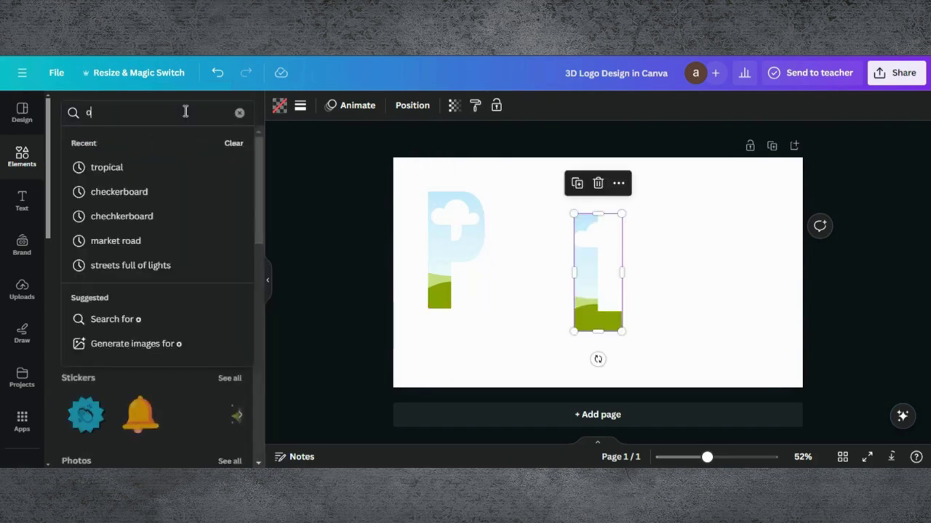
pyautogui.press('Return')
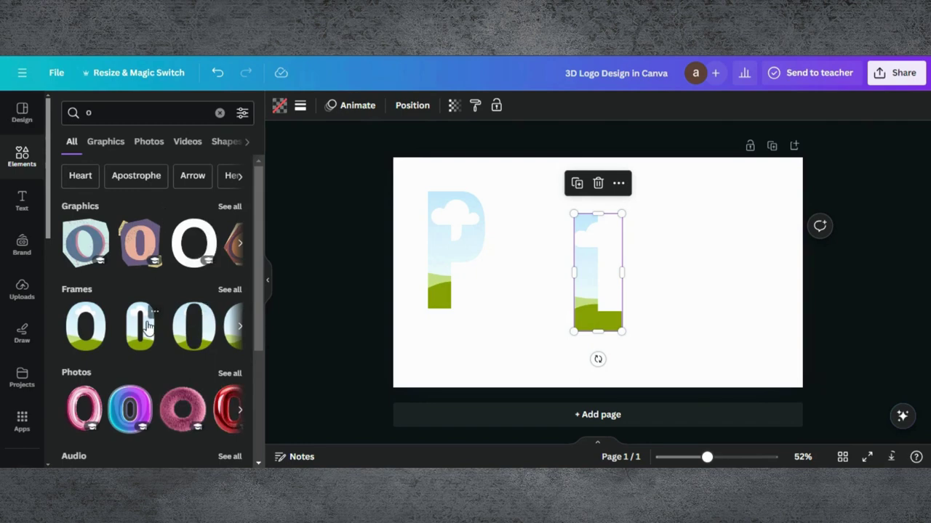
pyautogui.click(145, 327)
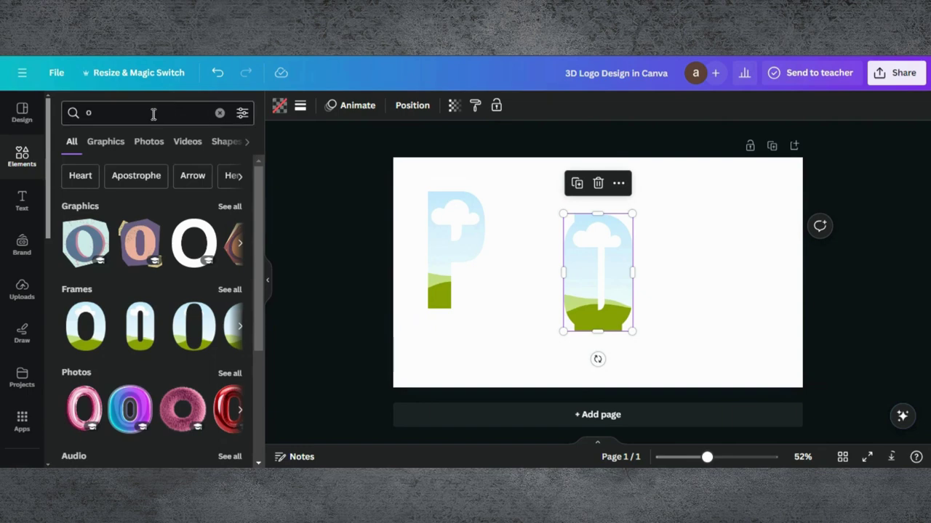
# Search the elements for "t" and place the narrow bold letter T frame to the right of the O
pyautogui.click(153, 113)
pyautogui.press('BackSpace')
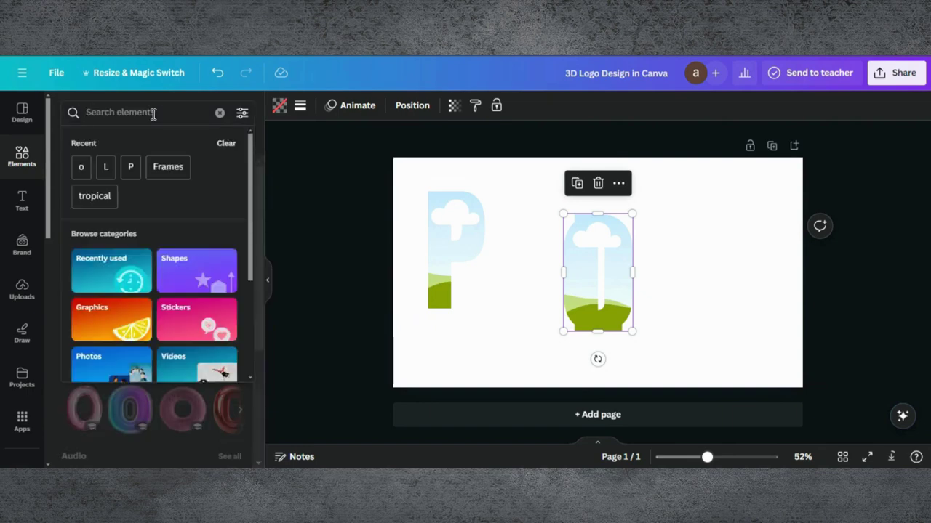
pyautogui.write('t')
pyautogui.press('Return')
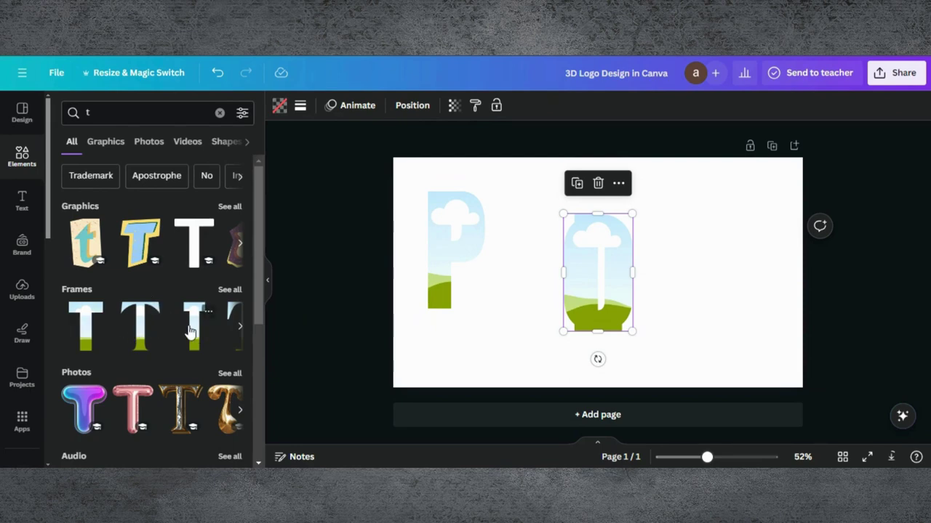
pyautogui.moveTo(187, 322); pyautogui.dragTo(676, 279)
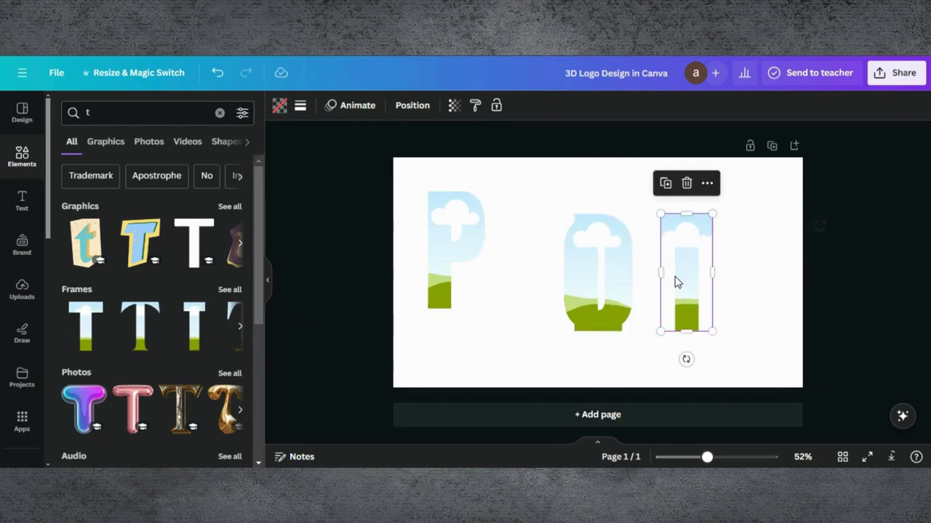
# Arrange the letter frames in a row near the page's upper edge to spell PLOT
pyautogui.moveTo(591, 276); pyautogui.dragTo(628, 303)
pyautogui.click(576, 271)
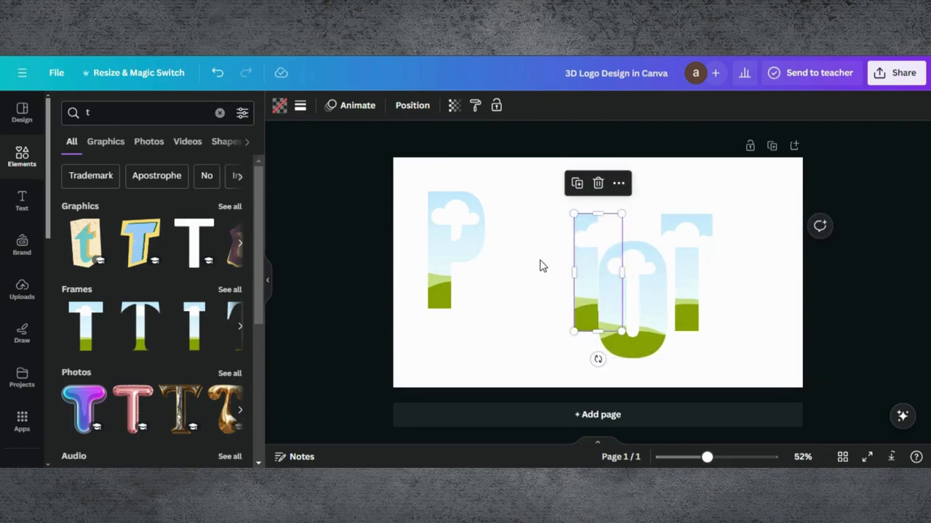
pyautogui.moveTo(592, 228); pyautogui.dragTo(511, 210)
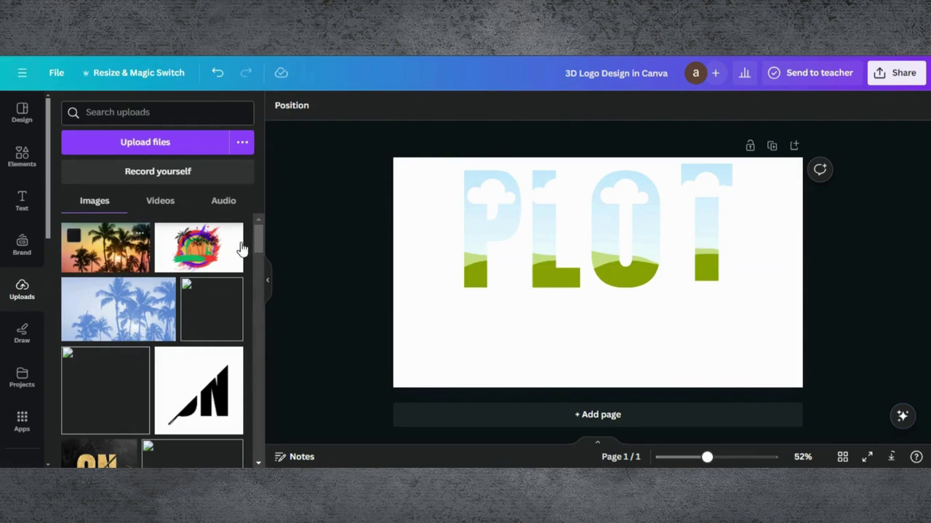
# Fill the letter P frame with the sunset palm photo, then enlarge and reposition the photo to span the PLOT lettering
pyautogui.moveTo(132, 250); pyautogui.dragTo(476, 206)
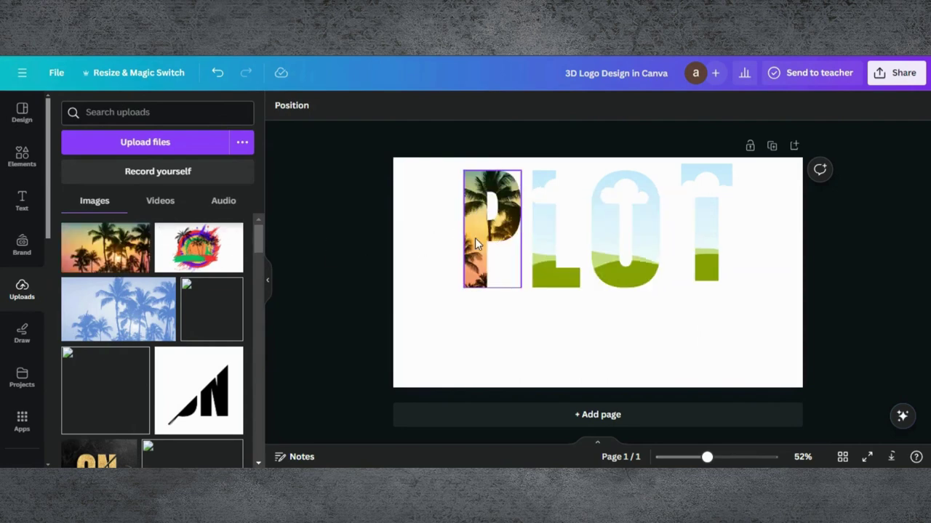
pyautogui.doubleClick(475, 238)
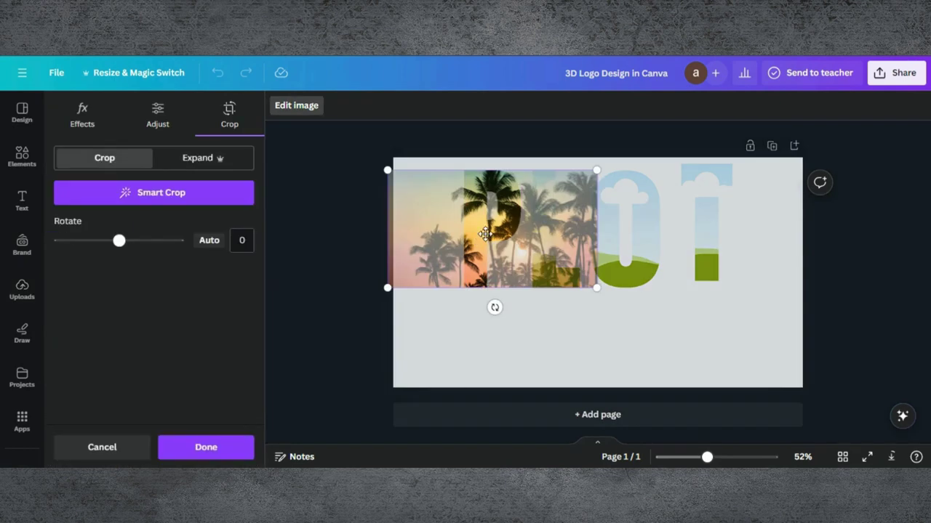
pyautogui.moveTo(485, 233); pyautogui.dragTo(525, 233)
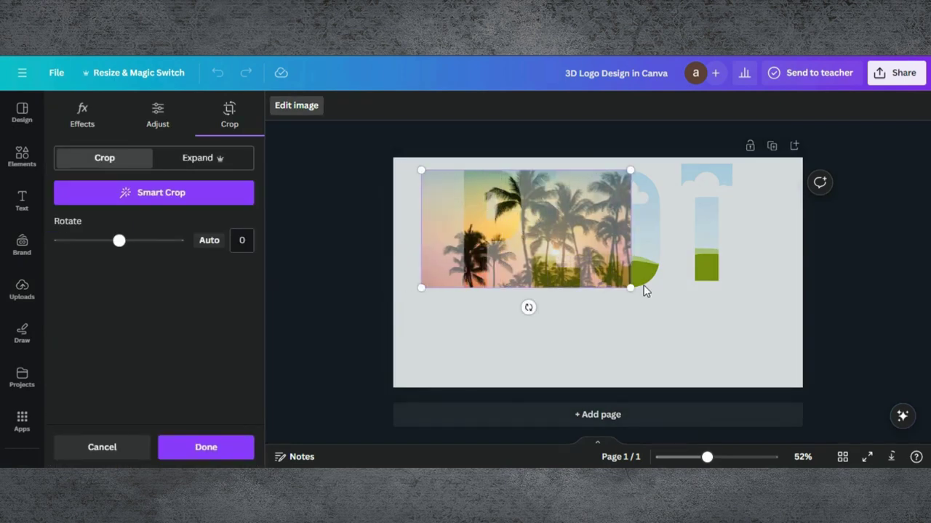
pyautogui.moveTo(630, 286); pyautogui.dragTo(800, 384)
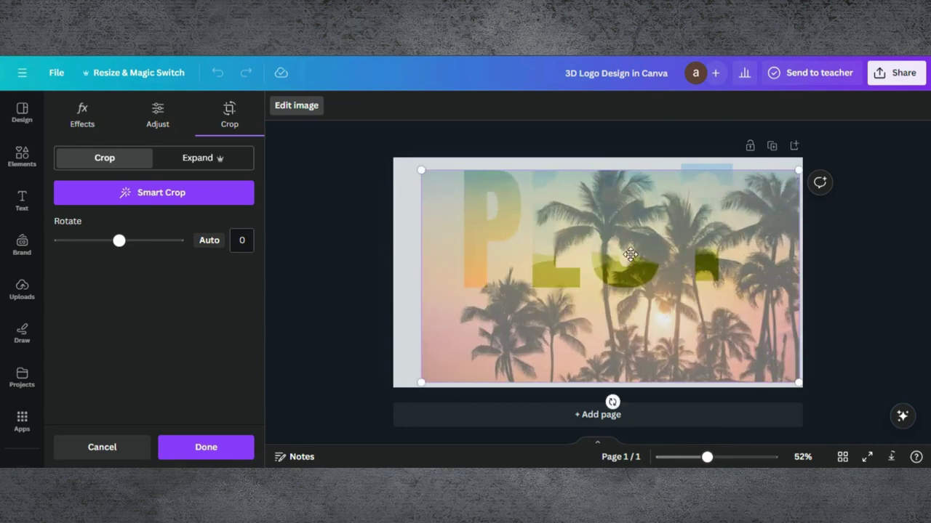
pyautogui.moveTo(630, 255); pyautogui.dragTo(581, 223)
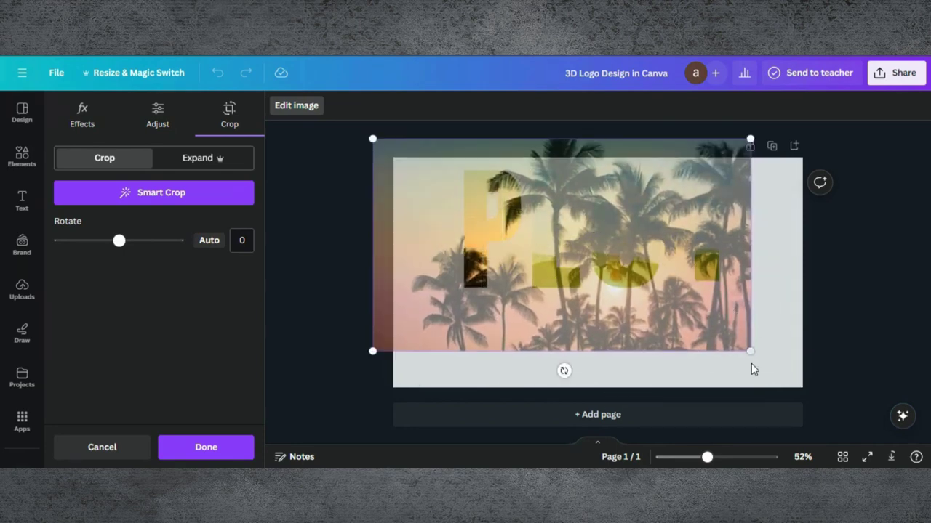
pyautogui.moveTo(749, 354); pyautogui.dragTo(692, 318)
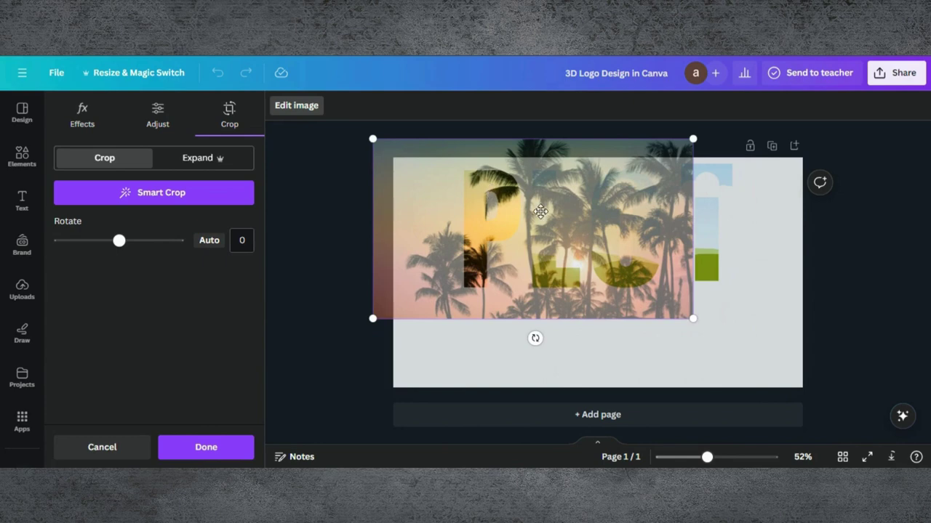
pyautogui.moveTo(540, 211); pyautogui.dragTo(567, 211)
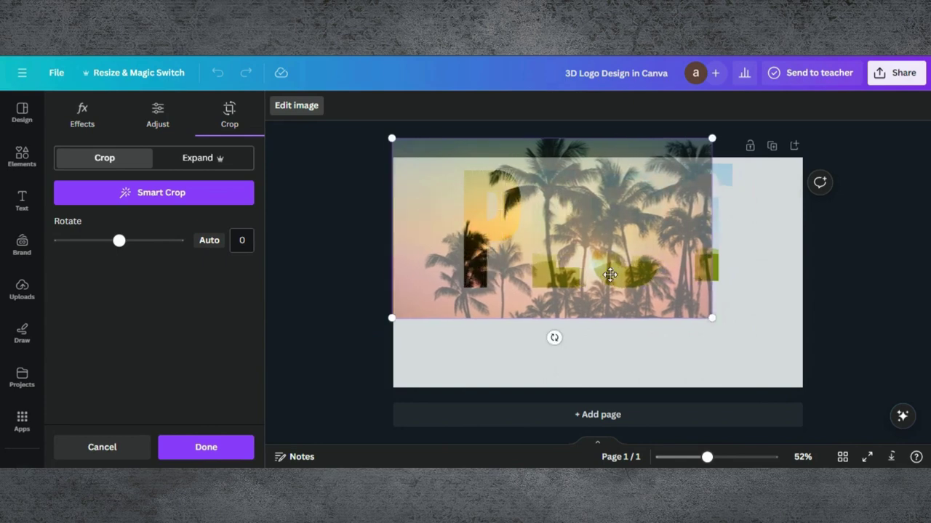
pyautogui.click(771, 234)
# Fill the letter L frame with the sunset palm photo, enlarging and shifting it so a palm trunk runs through the letter
pyautogui.click(547, 257)
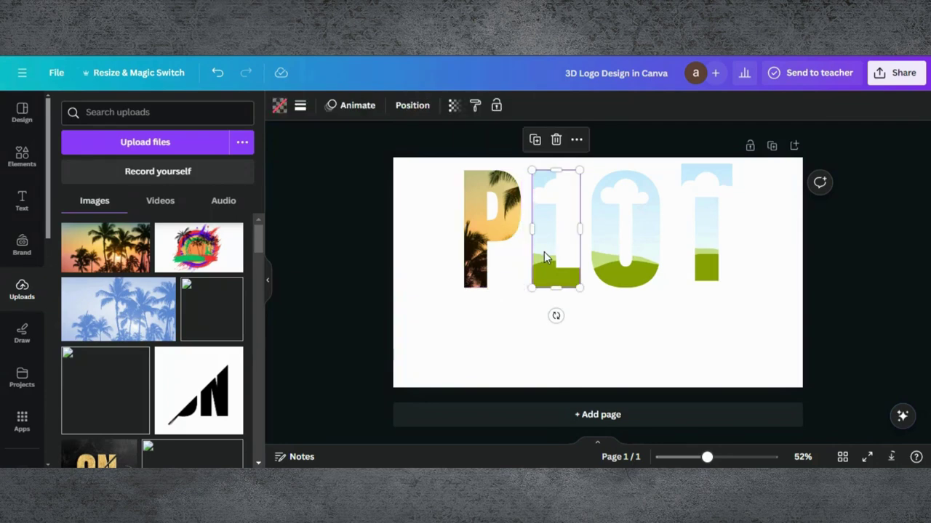
pyautogui.moveTo(102, 247); pyautogui.dragTo(545, 244)
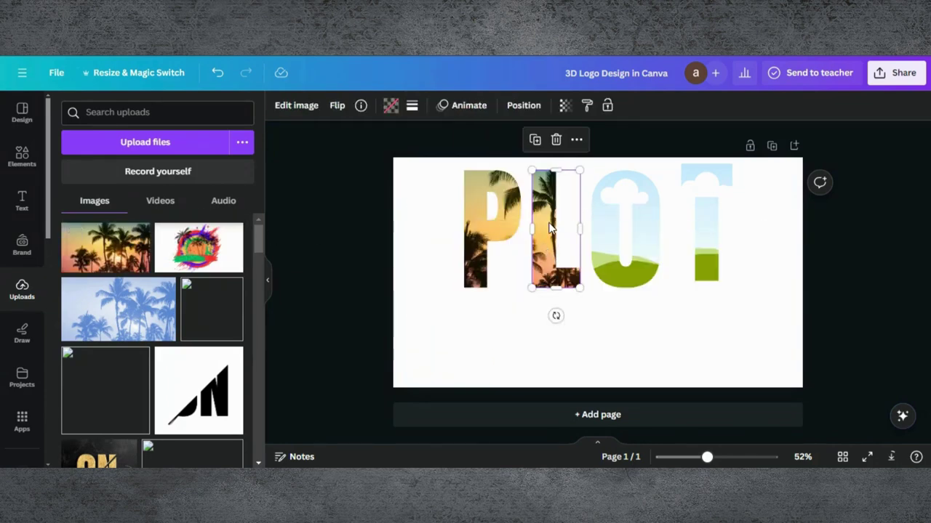
pyautogui.doubleClick(556, 222)
pyautogui.moveTo(649, 288); pyautogui.dragTo(734, 308)
pyautogui.moveTo(565, 253); pyautogui.dragTo(528, 233)
pyautogui.click(792, 307)
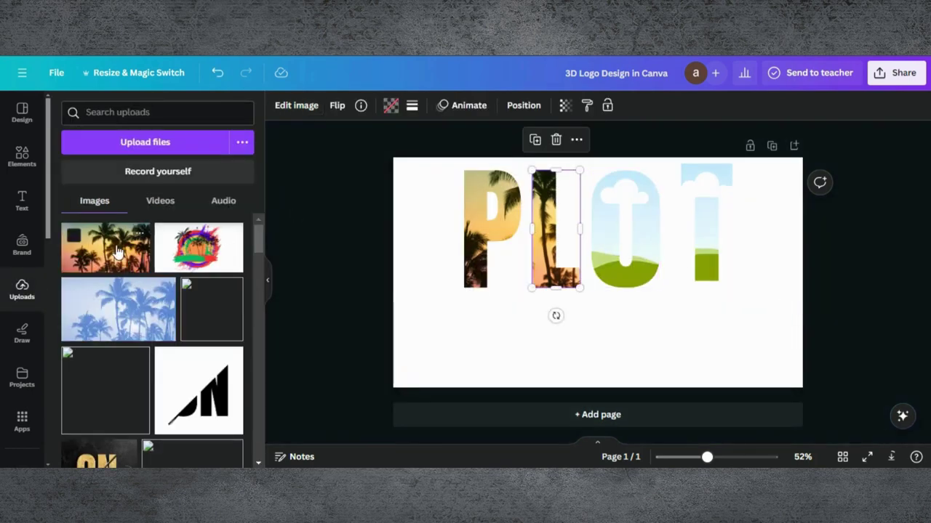
# Fill the letter O frame with the sunset palm photo, then enlarge and shift the photo inside the letter
pyautogui.moveTo(134, 231); pyautogui.dragTo(604, 231)
pyautogui.doubleClick(607, 229)
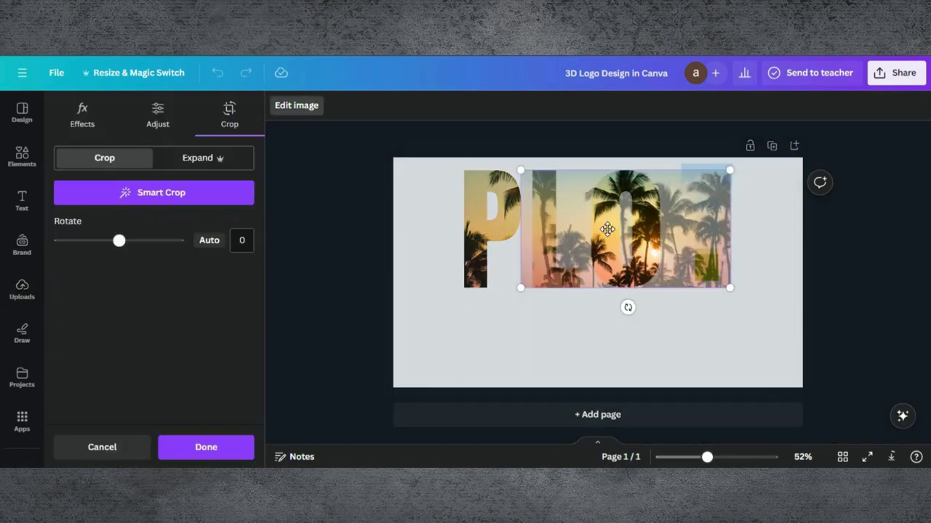
pyautogui.moveTo(519, 290); pyautogui.dragTo(429, 339)
pyautogui.moveTo(613, 245); pyautogui.dragTo(586, 221)
pyautogui.click(768, 281)
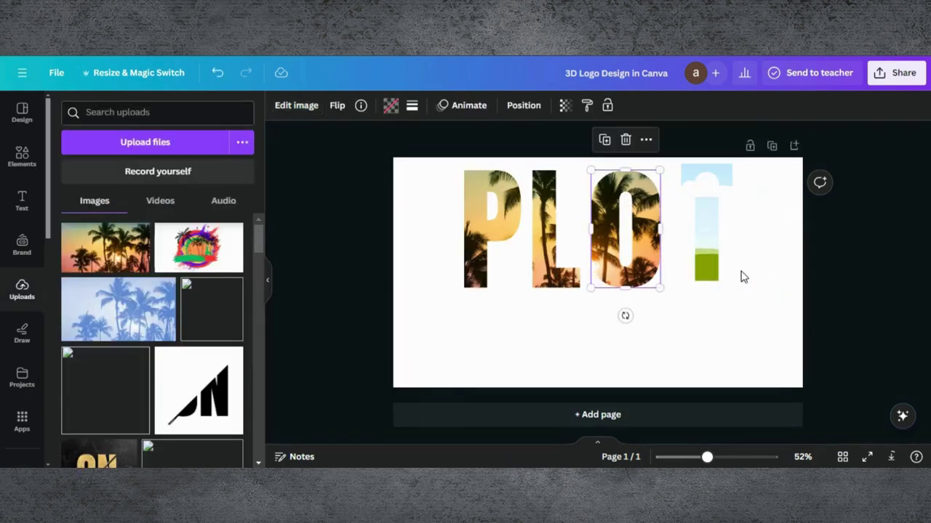
# Fill the letter T frame with the sunset palm photo, then enlarge and reposition the photo inside the letter
pyautogui.moveTo(120, 249); pyautogui.dragTo(702, 229)
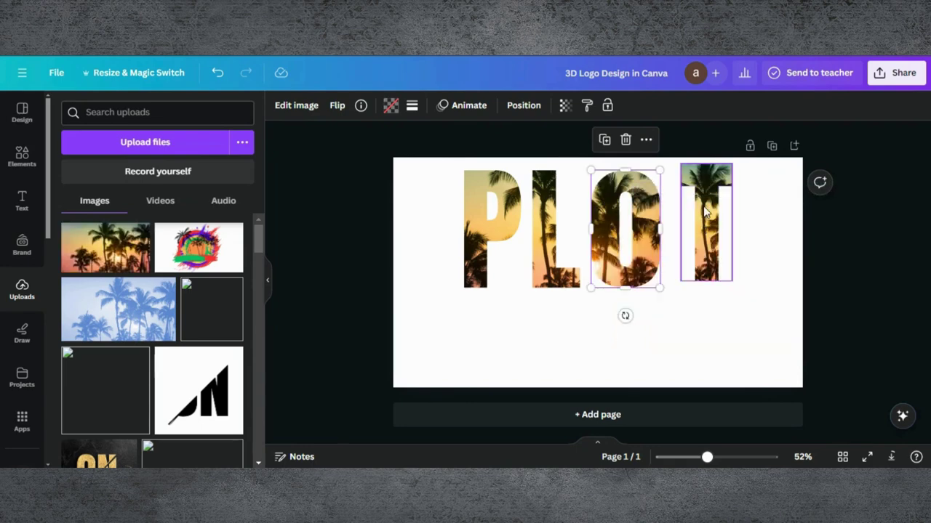
pyautogui.click(704, 212)
pyautogui.doubleClick(704, 213)
pyautogui.moveTo(600, 282); pyautogui.dragTo(470, 325)
pyautogui.moveTo(715, 224); pyautogui.dragTo(656, 191)
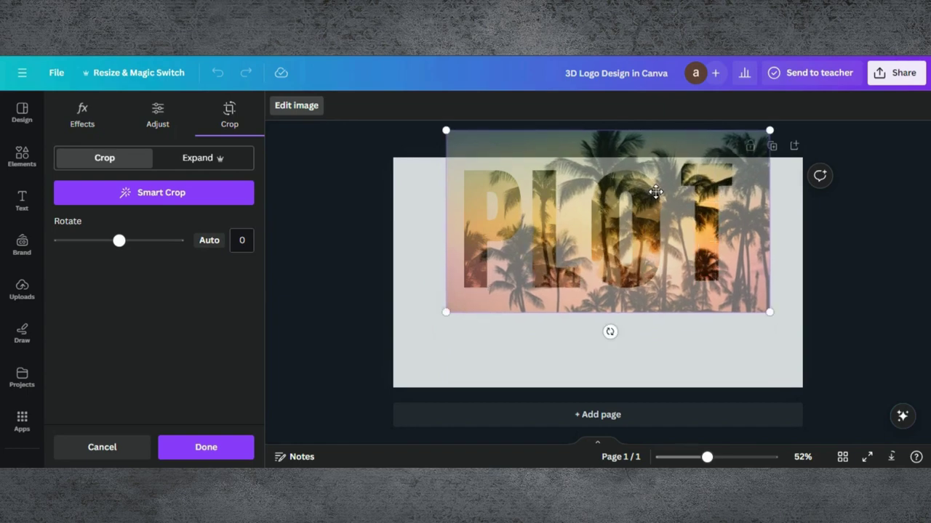
pyautogui.click(797, 267)
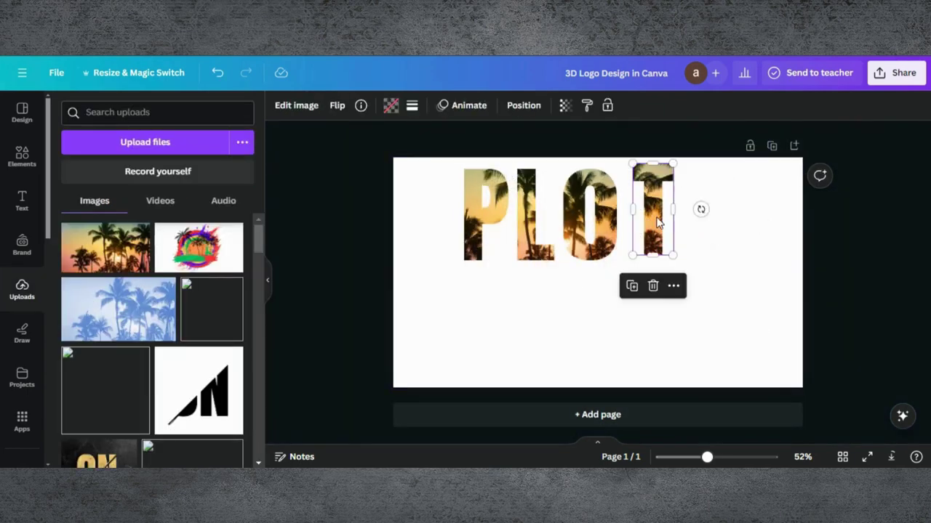
# Align the T close beside the O on the same baseline and group the four PLOT letters
pyautogui.moveTo(661, 222); pyautogui.dragTo(652, 226)
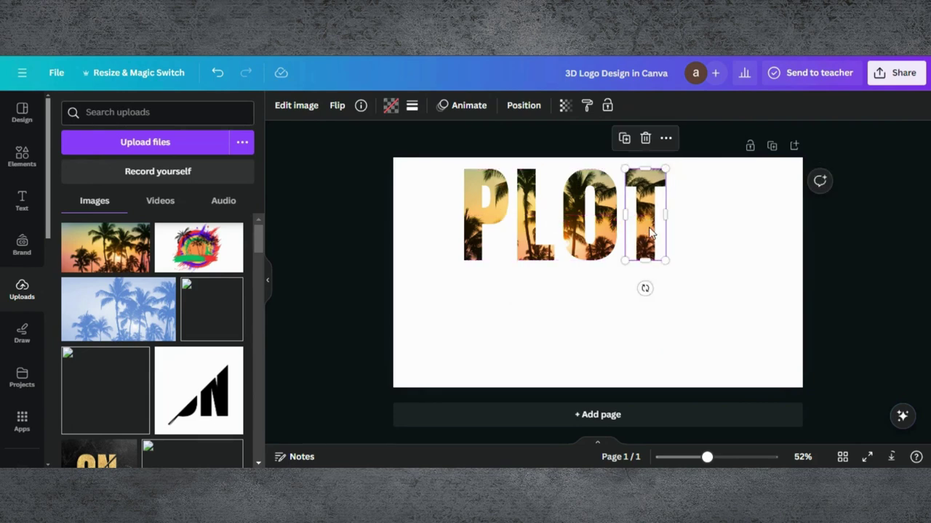
pyautogui.moveTo(722, 244); pyautogui.dragTo(453, 225)
pyautogui.click(533, 138)
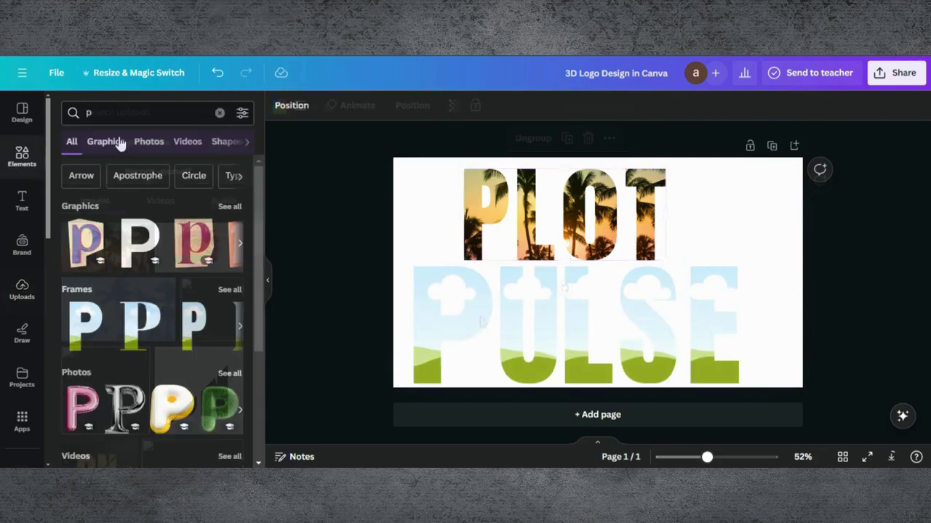
# Clear the element search and fill the letter P frame of PULSE with the uploaded blue duotone palm image
pyautogui.click(218, 115)
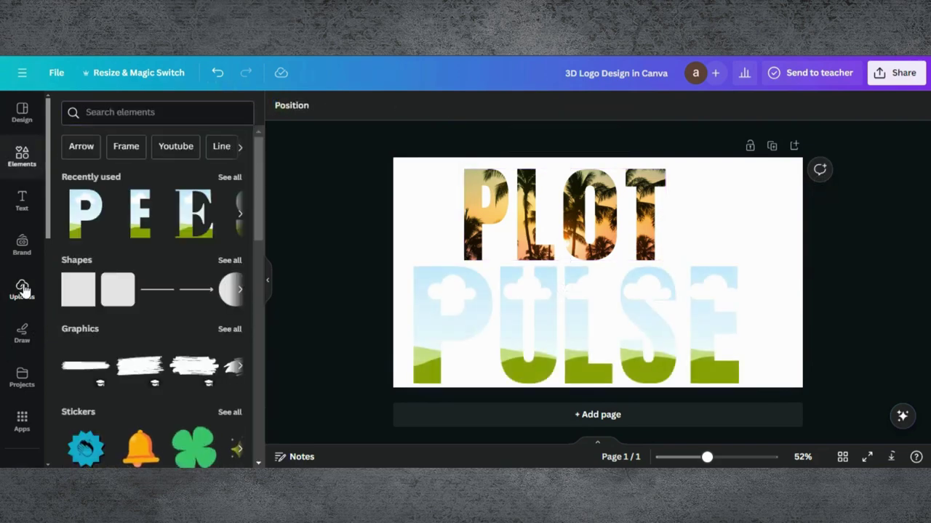
pyautogui.click(22, 289)
pyautogui.moveTo(127, 287); pyautogui.dragTo(424, 323)
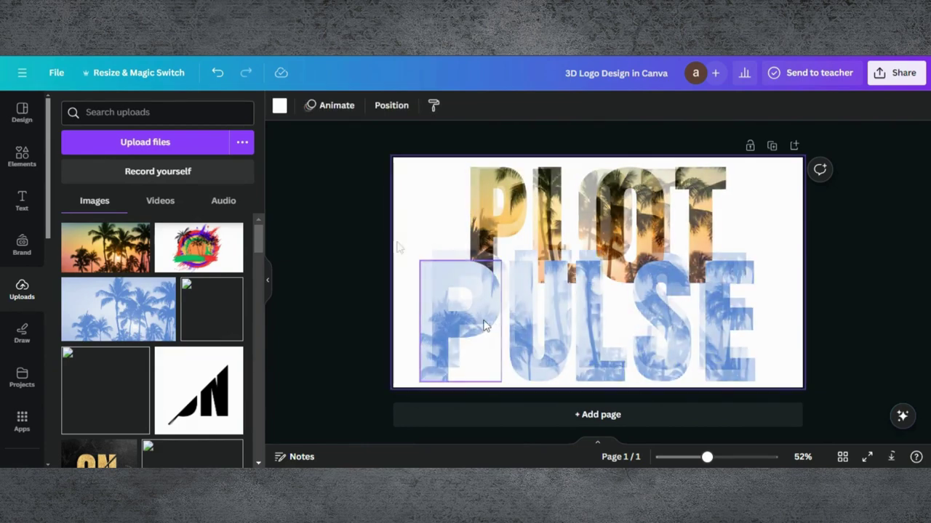
# Set the image contrast of the letters P and U in PULSE to 100
pyautogui.click(296, 105)
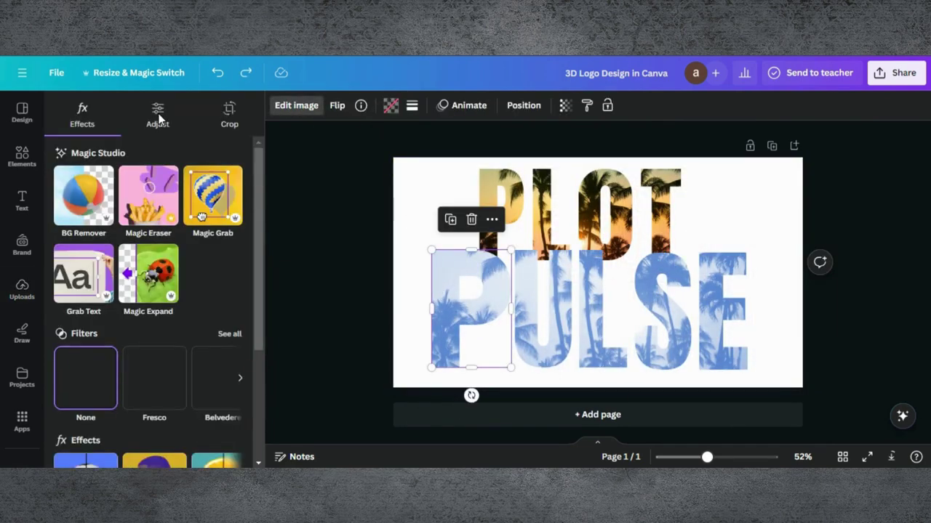
pyautogui.click(164, 122)
pyautogui.click(158, 122)
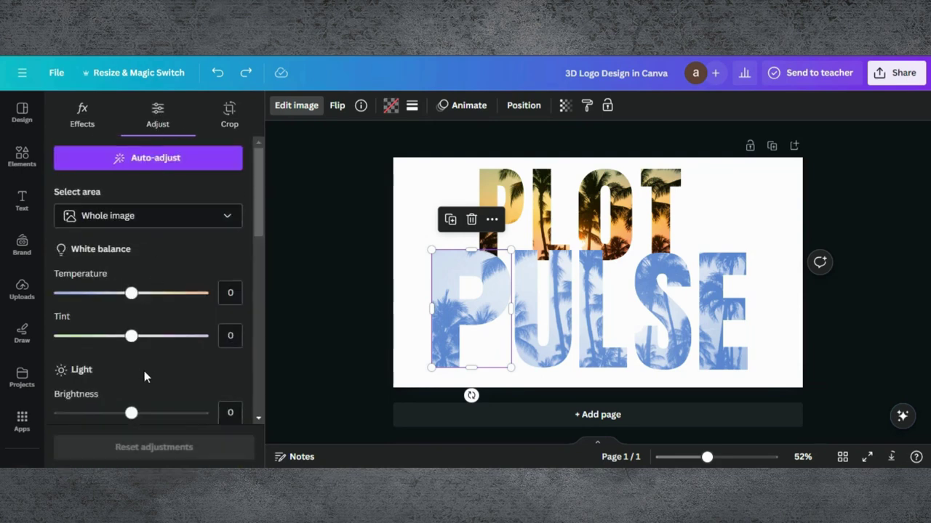
pyautogui.scroll(-3, 144, 371)
pyautogui.moveTo(131, 276); pyautogui.dragTo(208, 276)
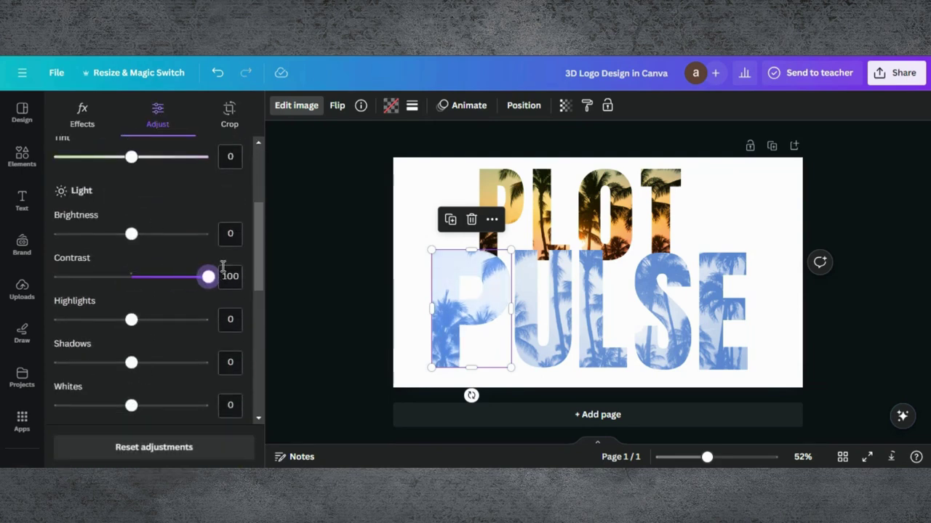
pyautogui.click(520, 289)
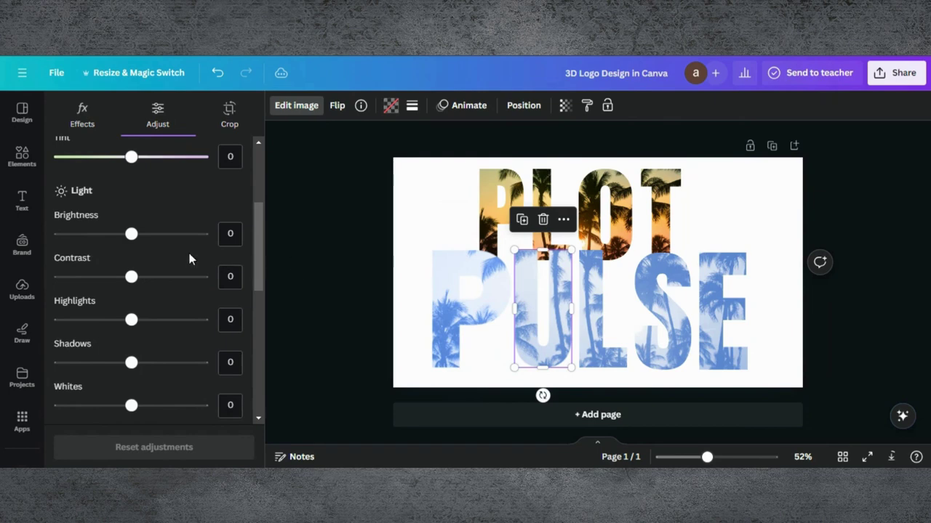
pyautogui.click(208, 277)
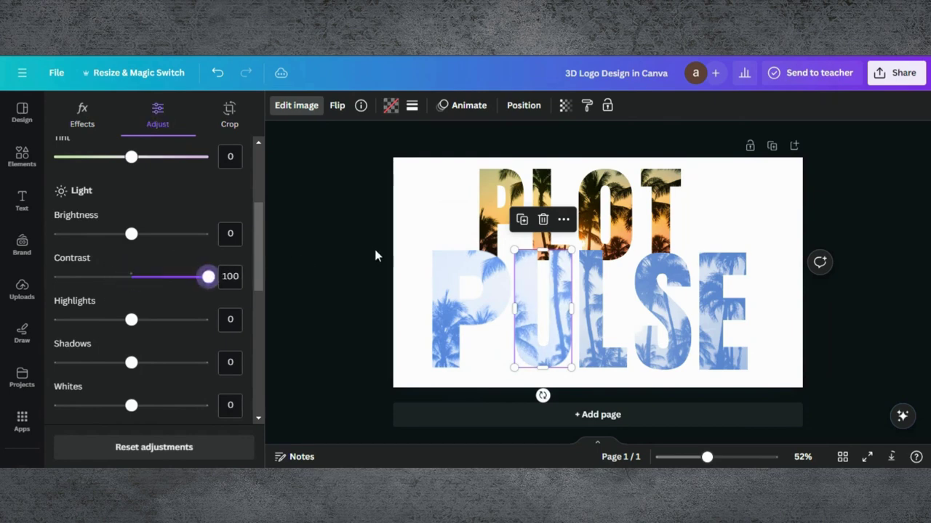
# Set the image contrast of the letters L, S and E in PULSE to 100
pyautogui.click(592, 309)
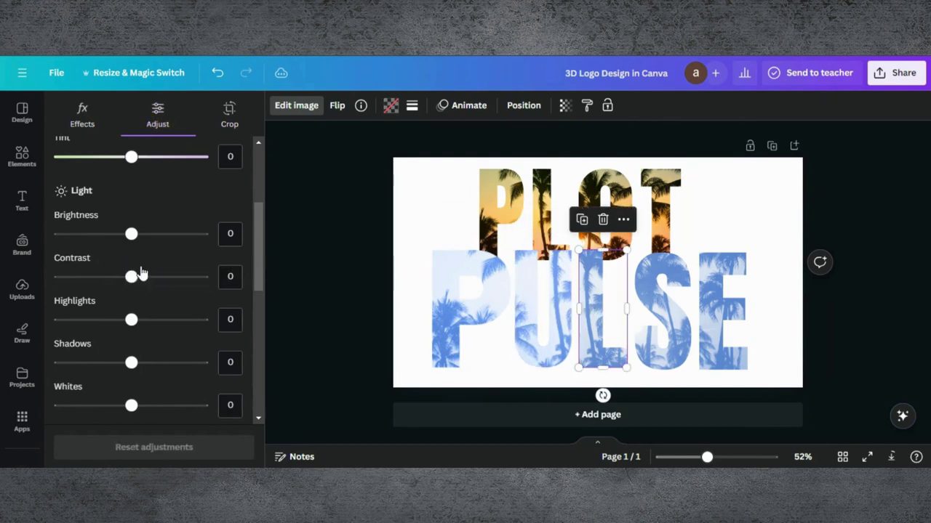
pyautogui.moveTo(131, 276); pyautogui.dragTo(211, 276)
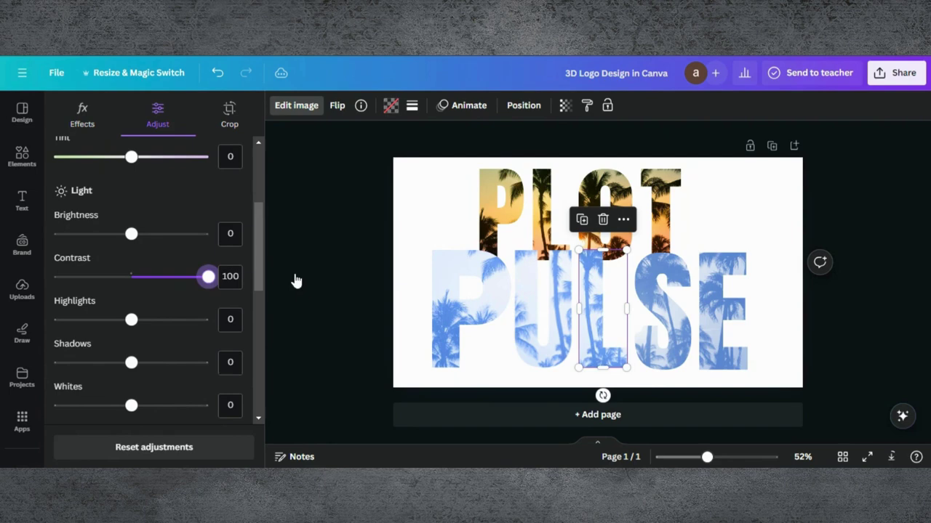
pyautogui.click(654, 314)
pyautogui.moveTo(131, 276); pyautogui.dragTo(316, 276)
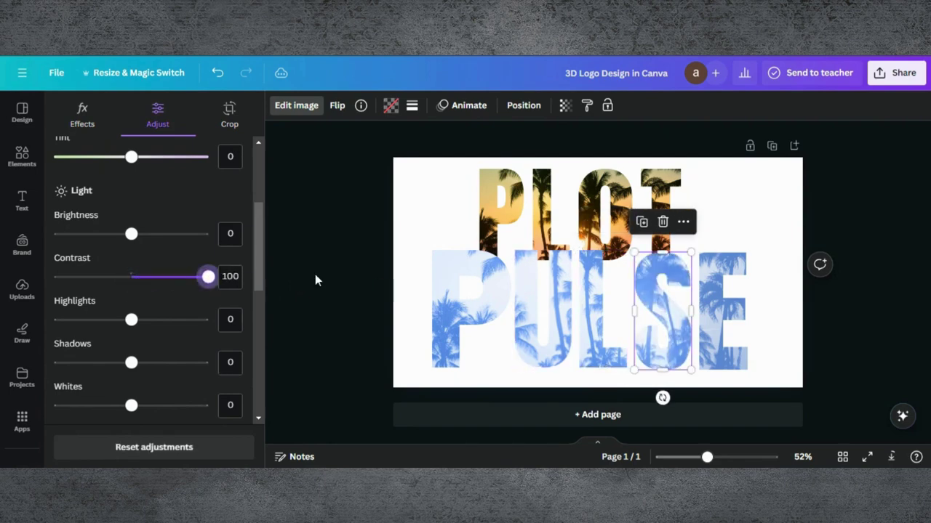
pyautogui.click(713, 314)
pyautogui.moveTo(130, 276); pyautogui.dragTo(386, 284)
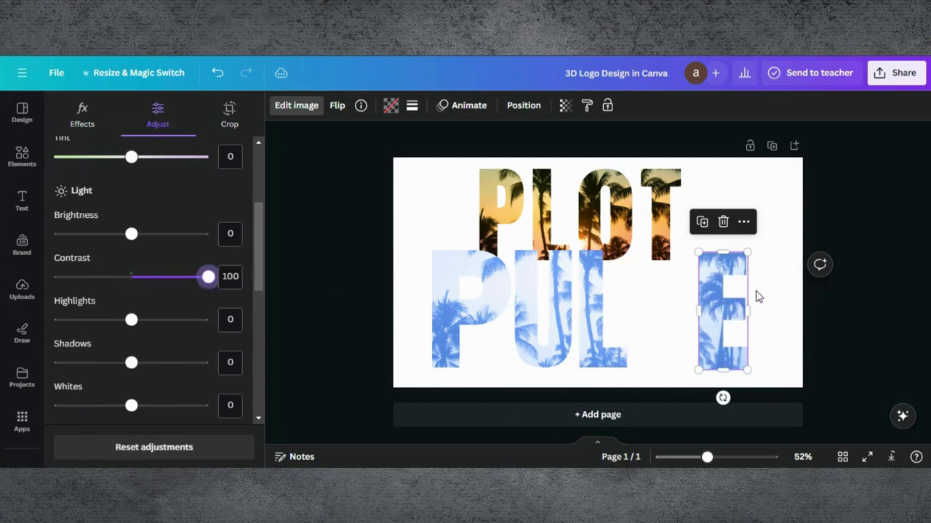
pyautogui.click(779, 317)
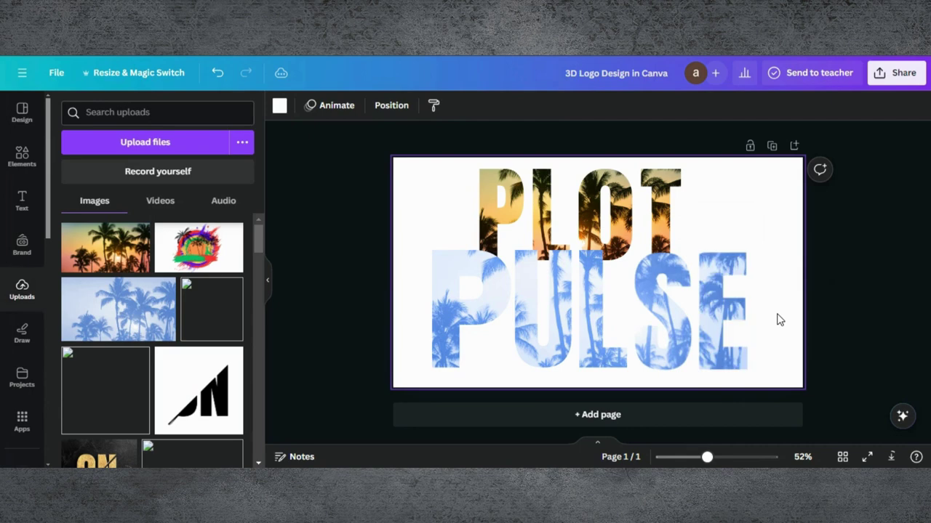
# Set the transparency of the blue letter P in PULSE to 88
pyautogui.click(473, 287)
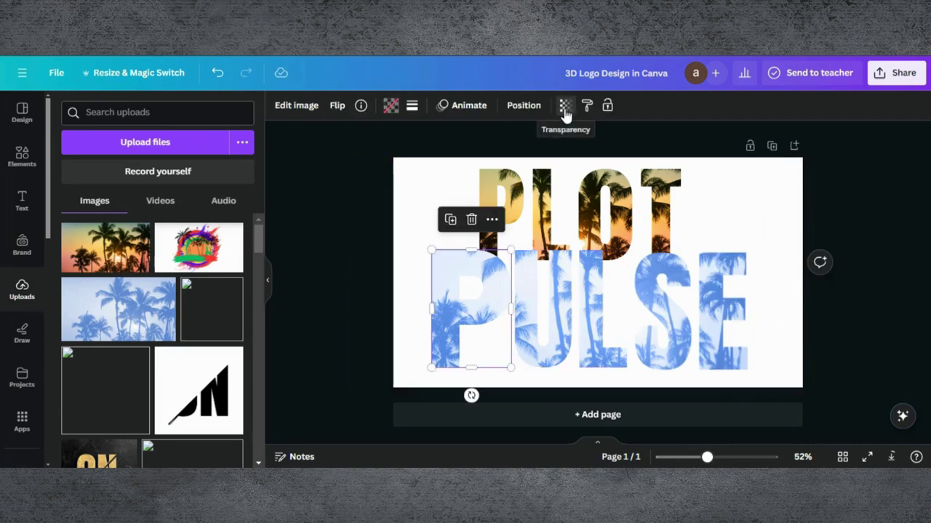
pyautogui.click(564, 105)
pyautogui.moveTo(534, 163); pyautogui.dragTo(522, 162)
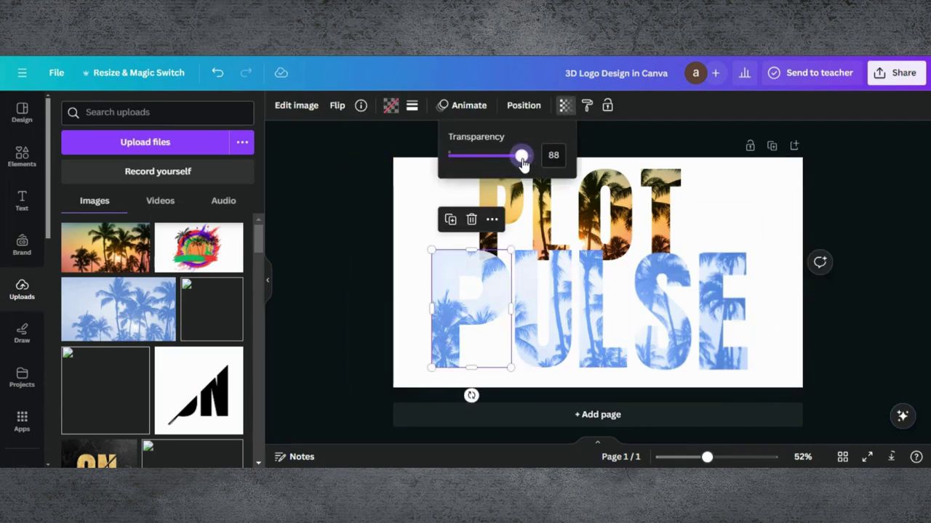
# Make the letters U and L in PULSE slightly transparent like the P, and select the PLOT group
pyautogui.click(536, 288)
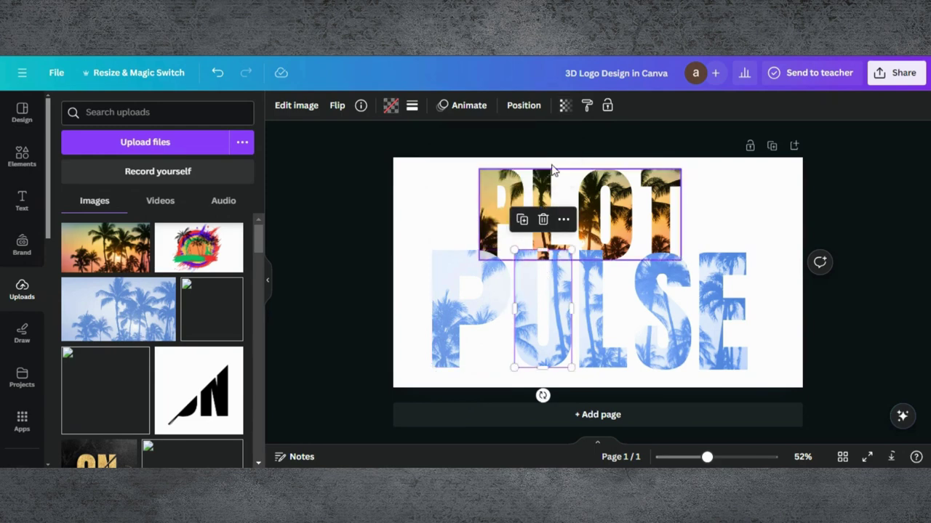
pyautogui.click(525, 107)
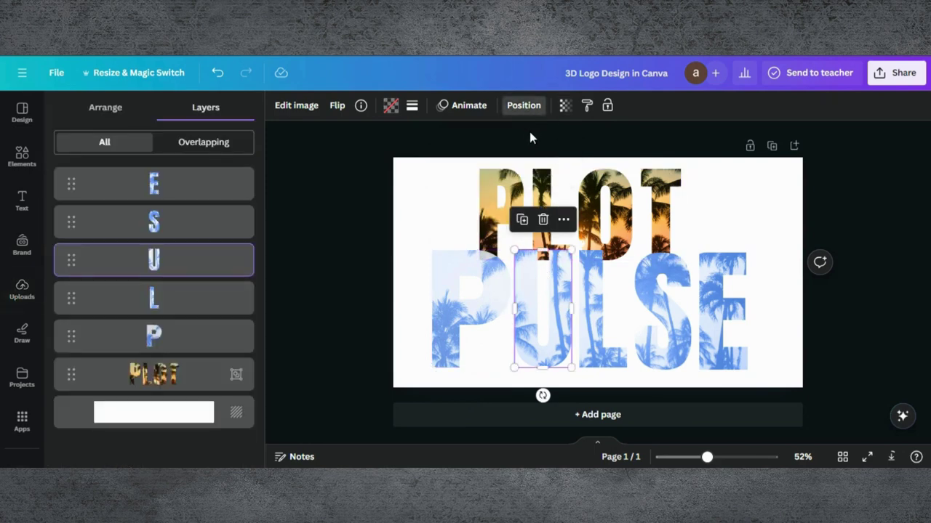
pyautogui.click(564, 106)
pyautogui.moveTo(533, 157); pyautogui.dragTo(519, 163)
pyautogui.click(598, 262)
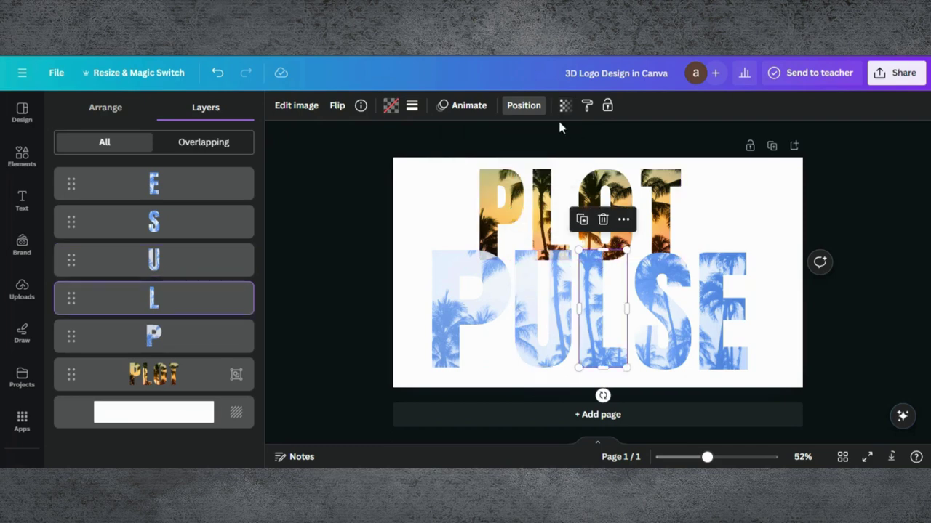
pyautogui.click(565, 109)
pyautogui.moveTo(533, 158); pyautogui.dragTo(517, 159)
pyautogui.click(552, 218)
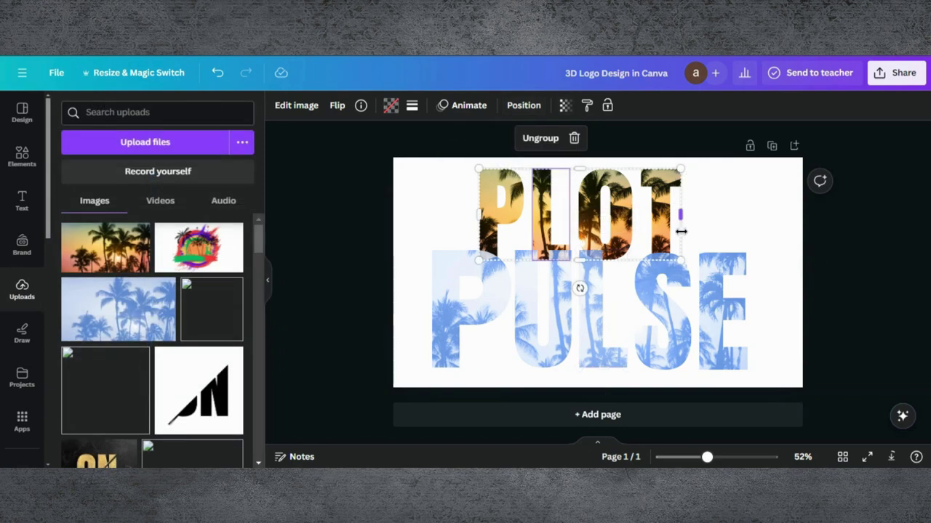
# Enlarge the PLOT lettering group and shift all the PULSE letters together slightly right and down beneath it
pyautogui.moveTo(693, 269); pyautogui.dragTo(736, 263)
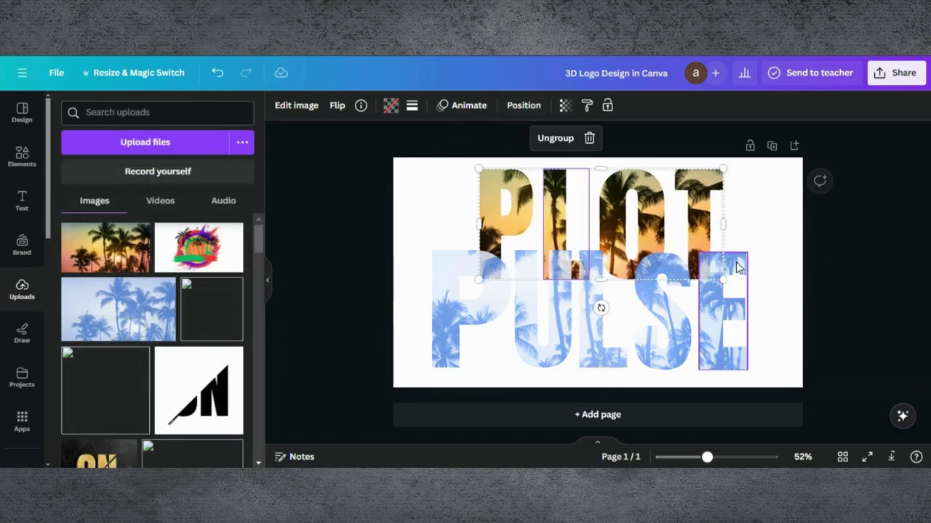
pyautogui.click(769, 212)
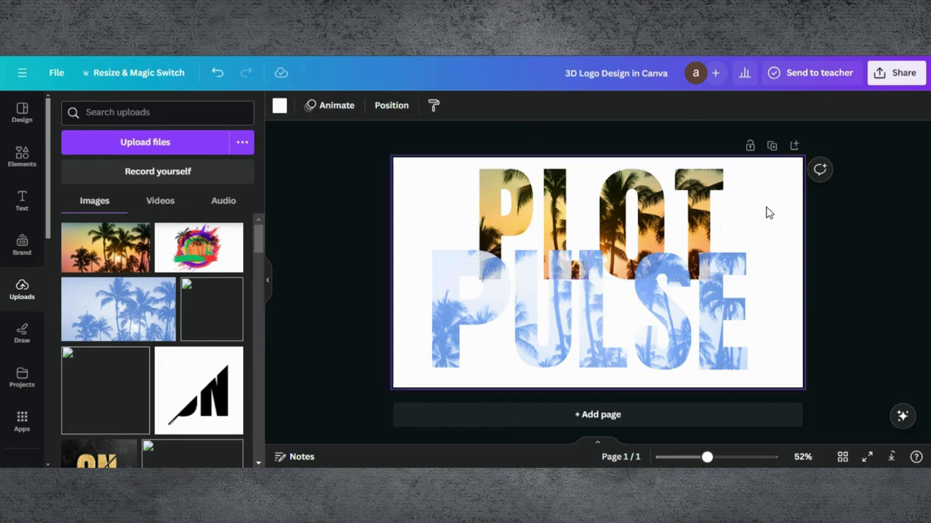
pyautogui.moveTo(408, 236); pyautogui.dragTo(476, 305)
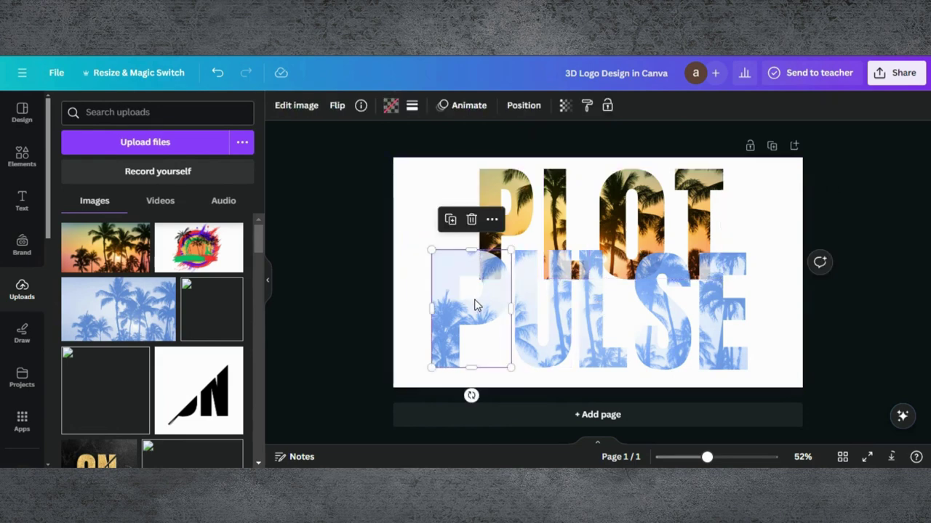
pyautogui.click(322, 332)
pyautogui.moveTo(339, 327); pyautogui.dragTo(713, 379)
pyautogui.moveTo(540, 336); pyautogui.dragTo(549, 338)
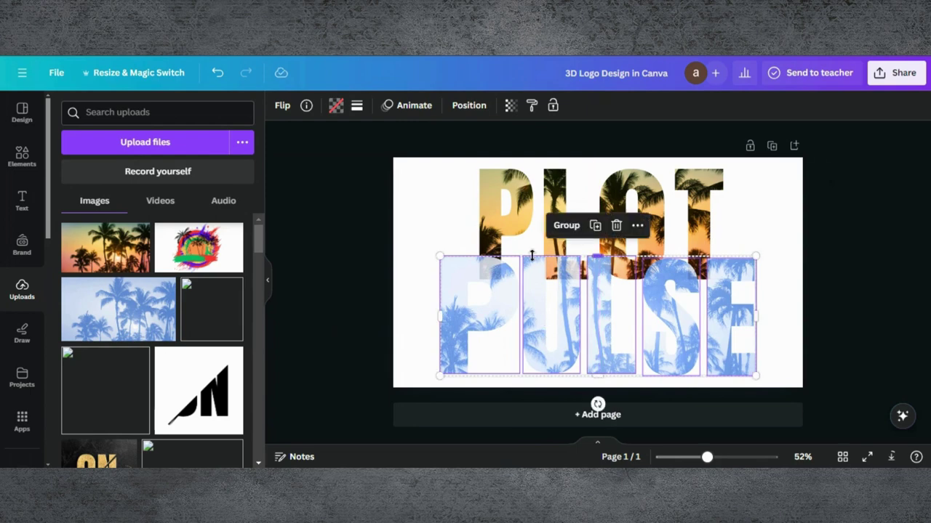
pyautogui.click(415, 320)
# Search the elements library for "abstract halftone element" and limit the results to graphics
pyautogui.click(148, 111)
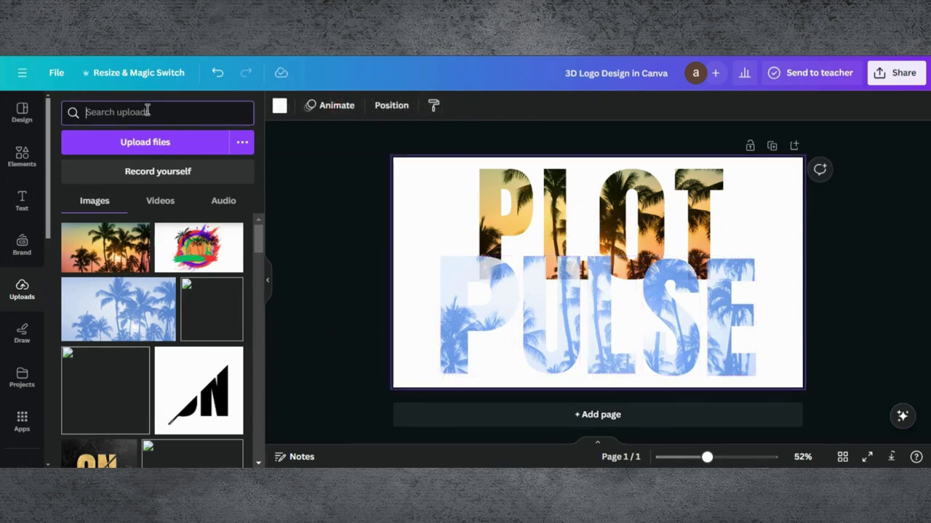
pyautogui.click(36, 161)
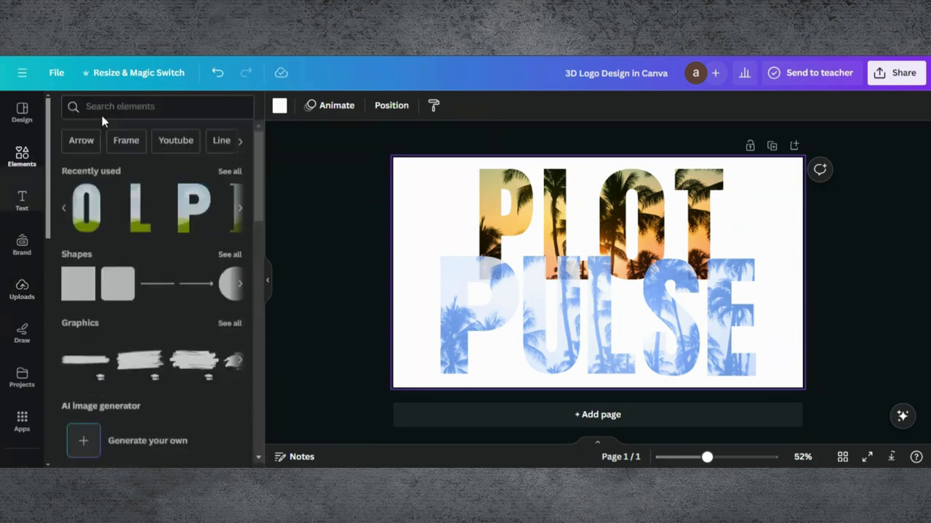
pyautogui.click(103, 109)
pyautogui.write('abst')
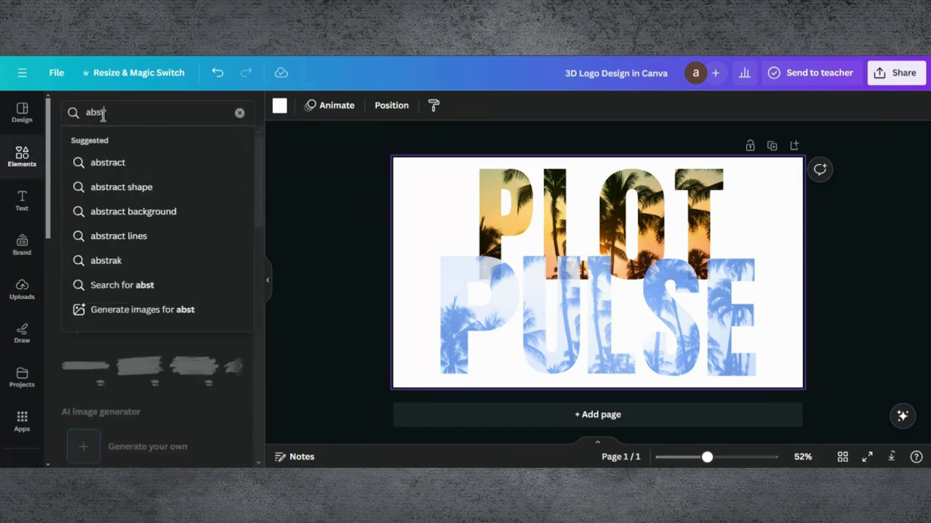
pyautogui.write('ract hal')
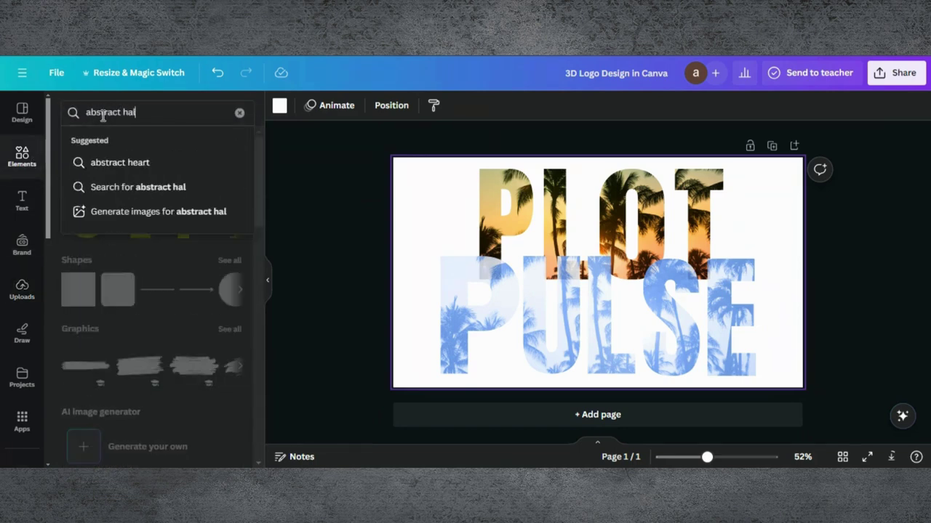
pyautogui.write('fto')
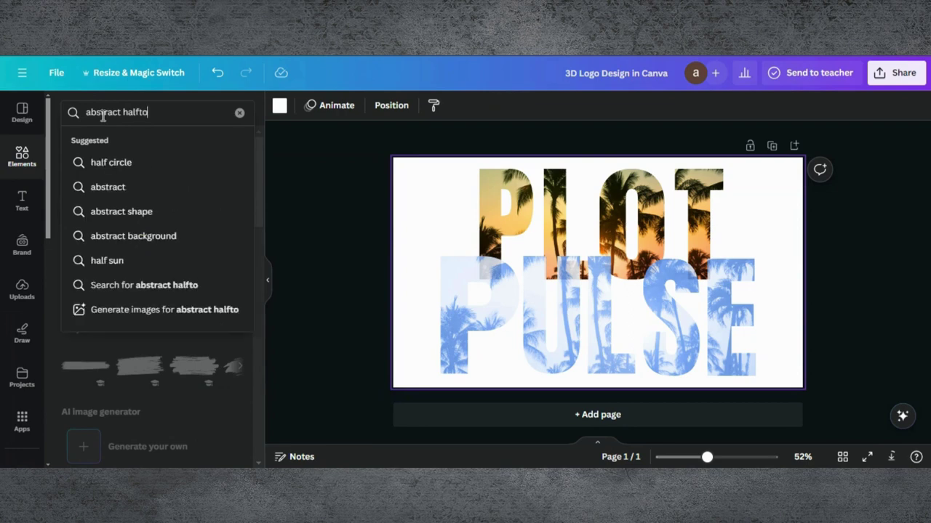
pyautogui.write('ne element')
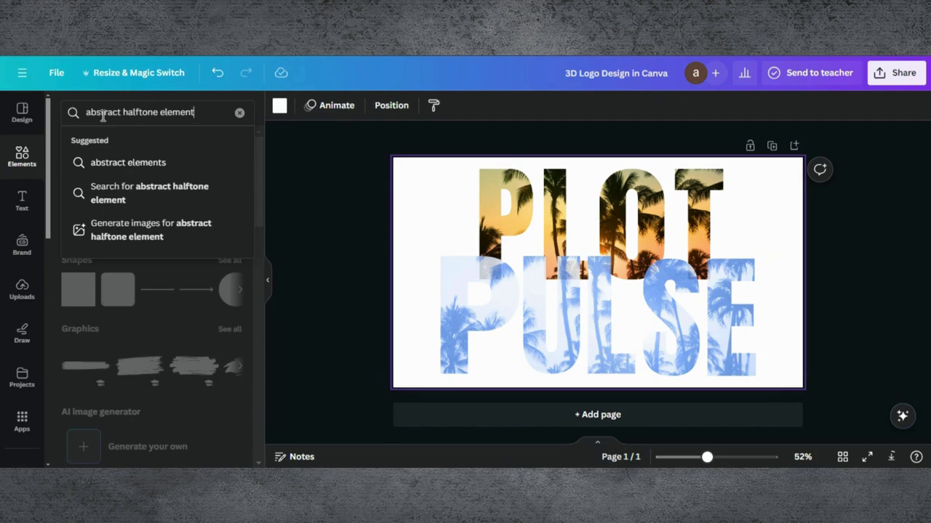
pyautogui.press('Return')
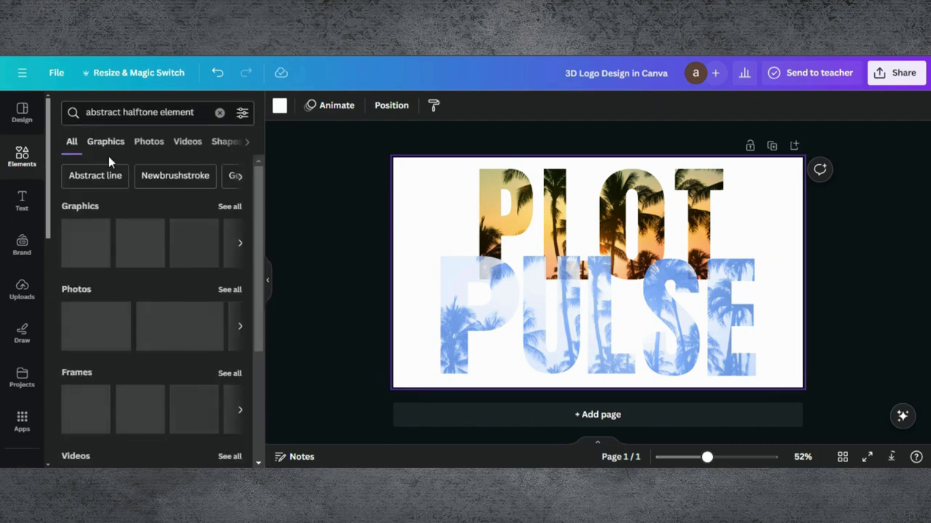
pyautogui.click(109, 146)
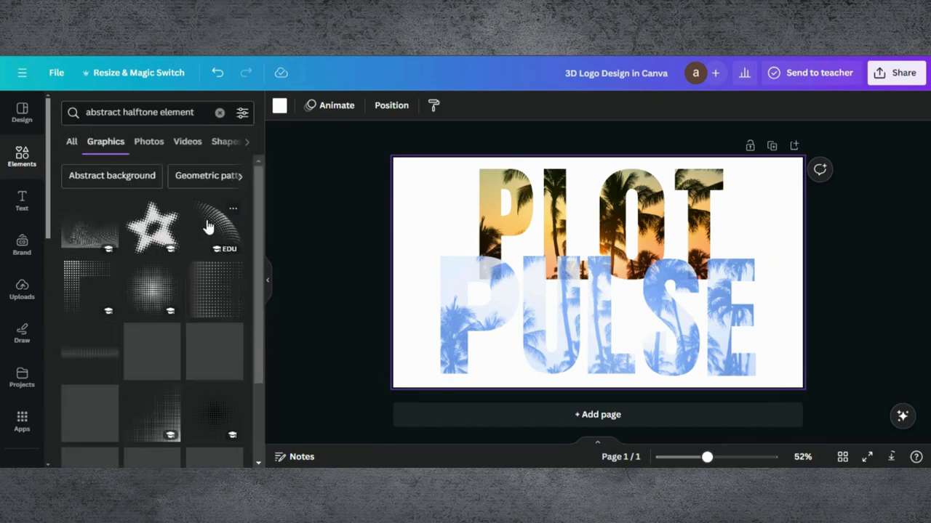
# Add the wide halftone dot strip and enlarge it across the lower half of the PULSE lettering
pyautogui.click(101, 353)
pyautogui.moveTo(586, 318); pyautogui.dragTo(441, 367)
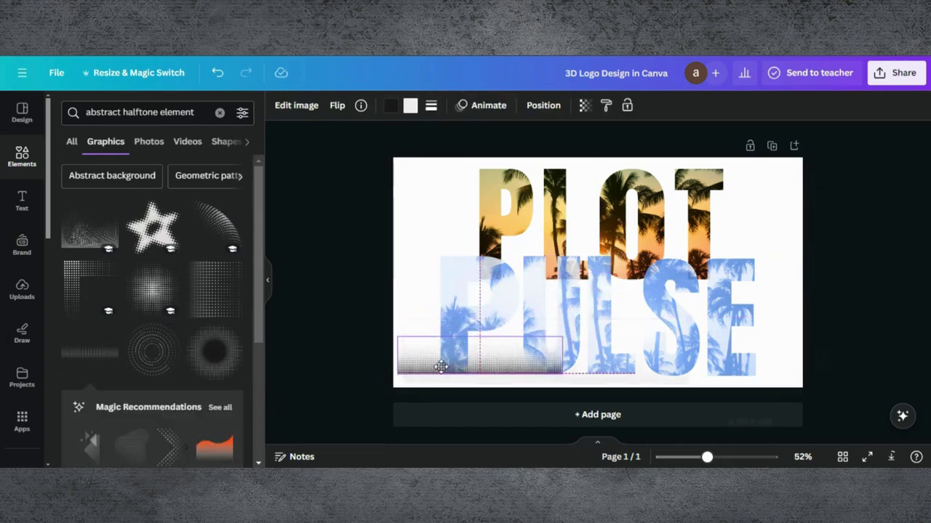
pyautogui.moveTo(562, 373); pyautogui.dragTo(794, 396)
pyautogui.moveTo(587, 322); pyautogui.dragTo(589, 338)
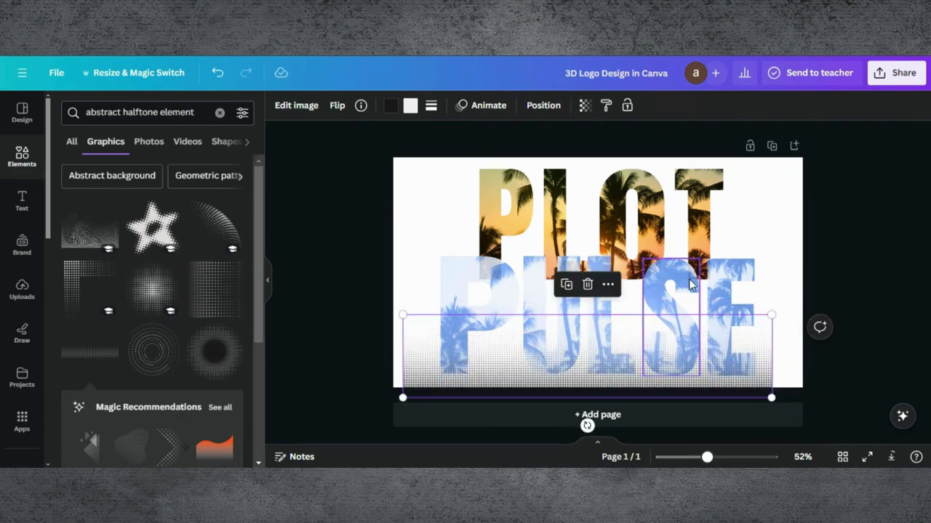
# Change the halftone strip's dark colour to white (#ffffff)
pyautogui.click(390, 107)
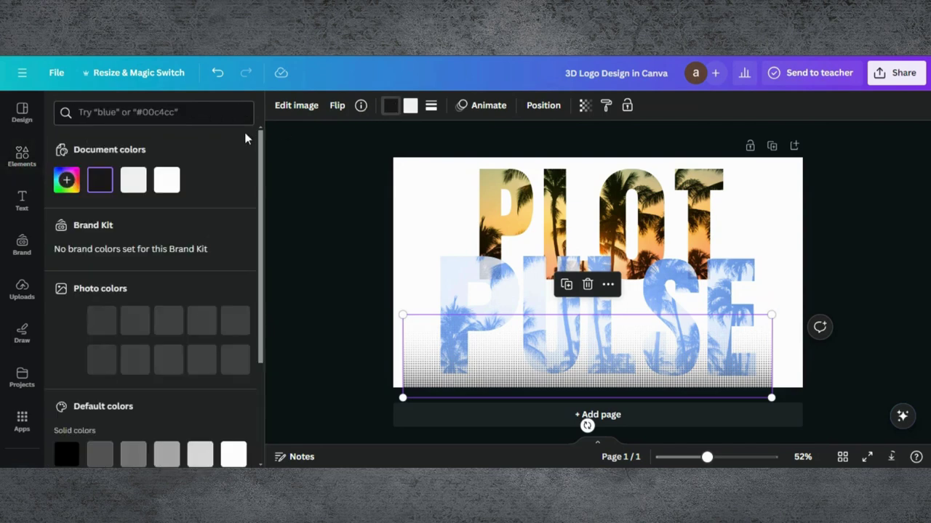
pyautogui.click(166, 180)
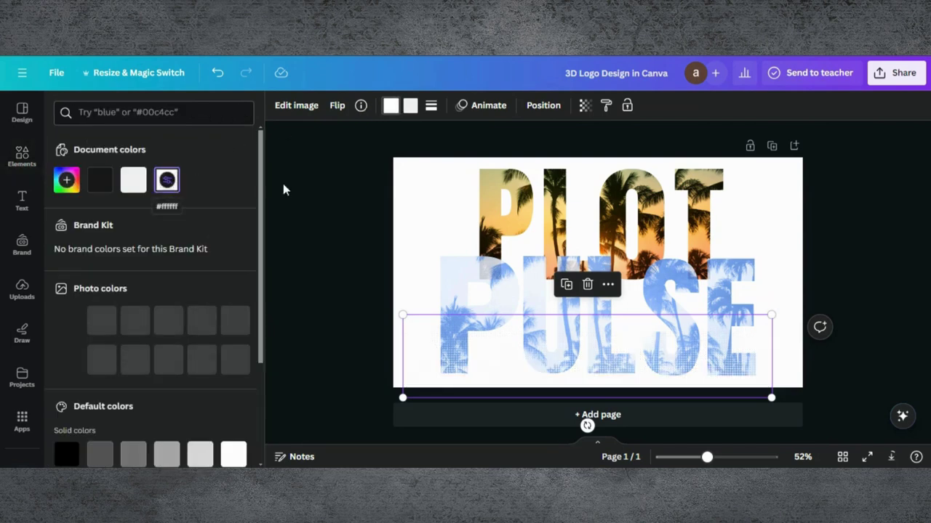
pyautogui.click(771, 227)
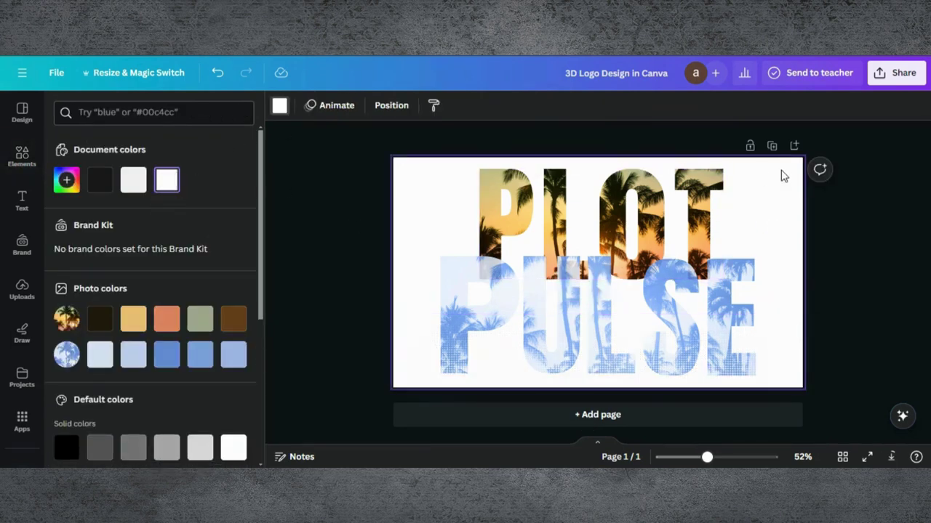
# Download the lettering design as a PNG with a transparent background
pyautogui.click(896, 73)
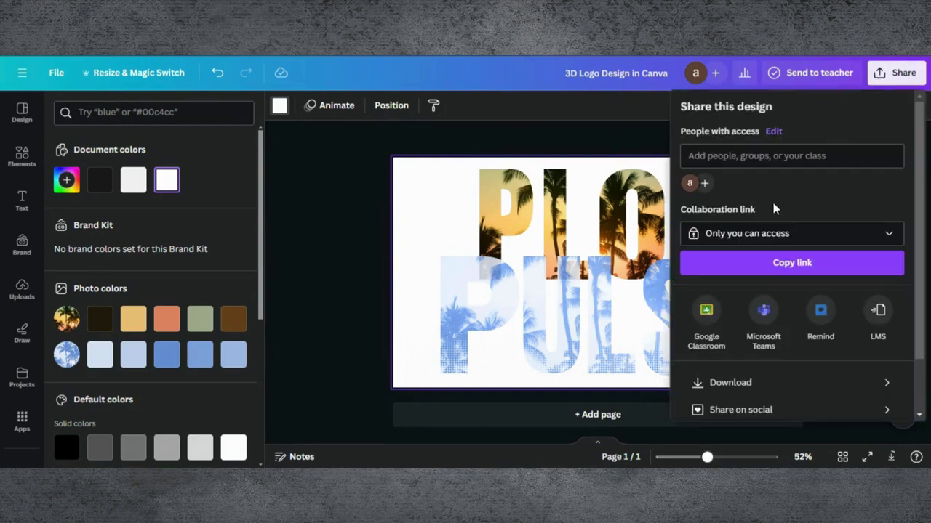
pyautogui.scroll(-2, 773, 204)
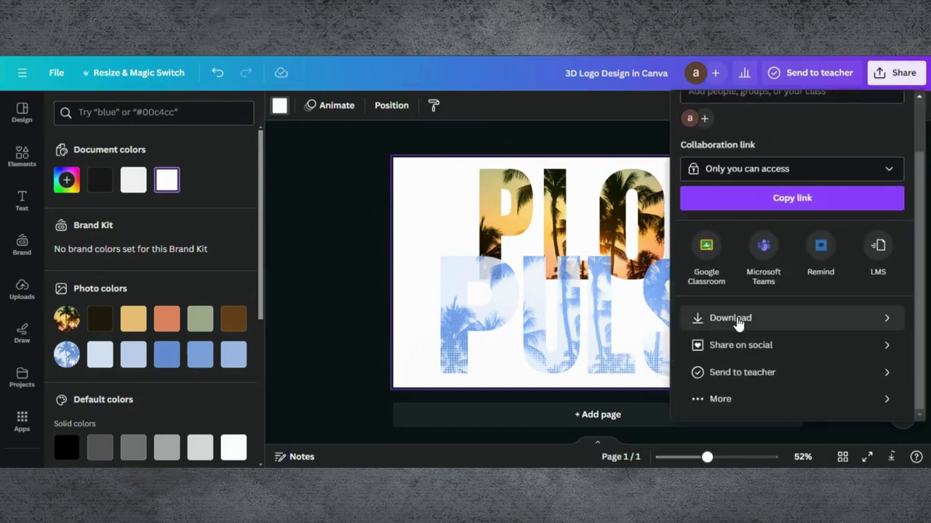
pyautogui.click(738, 321)
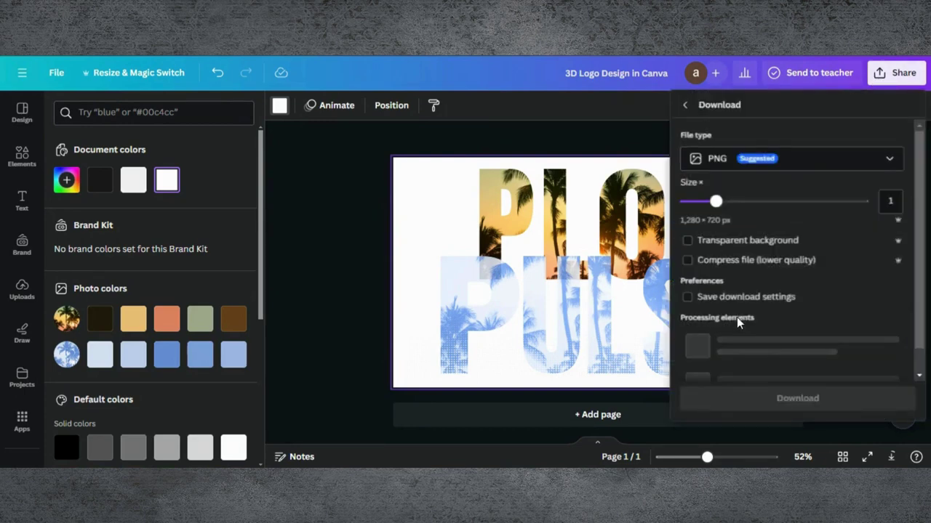
pyautogui.click(696, 244)
pyautogui.click(769, 325)
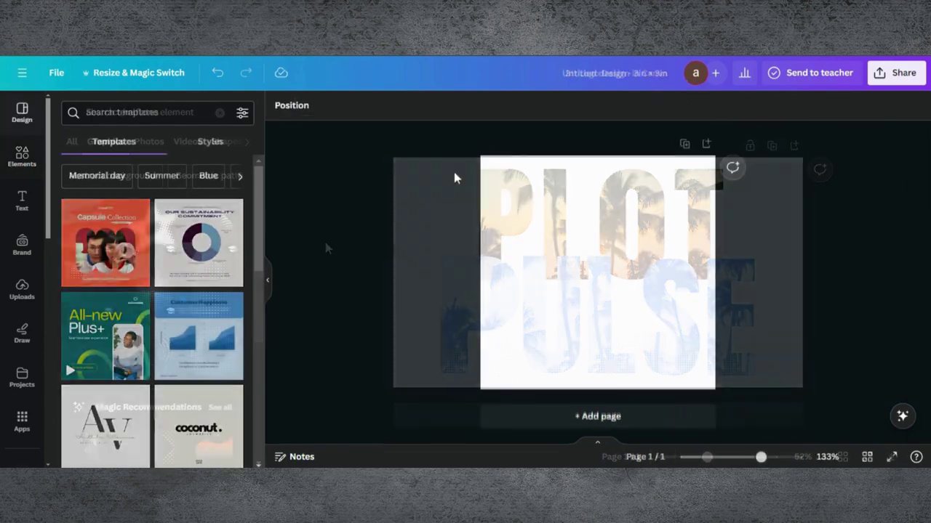
# Place the uploaded palm-tree logo on the blank 3in × 3in design and enlarge it across the page's upper part
pyautogui.click(21, 291)
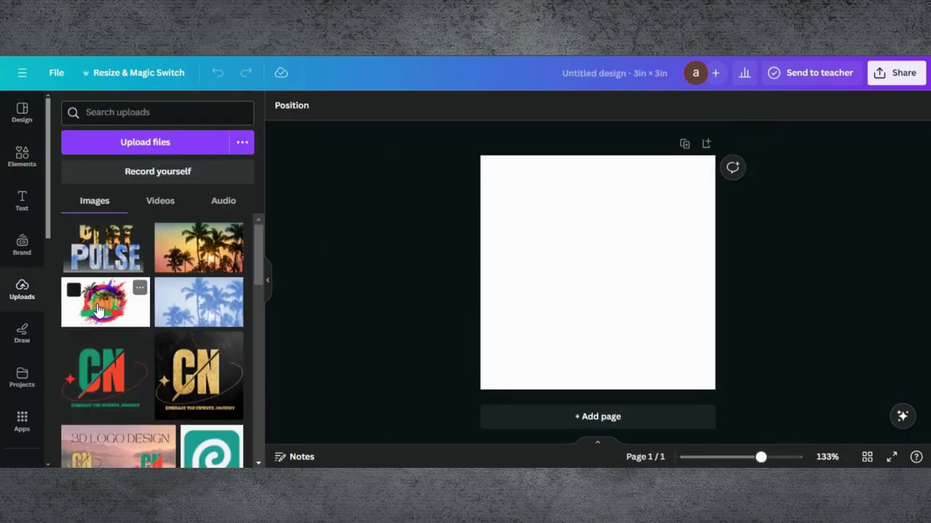
pyautogui.click(107, 302)
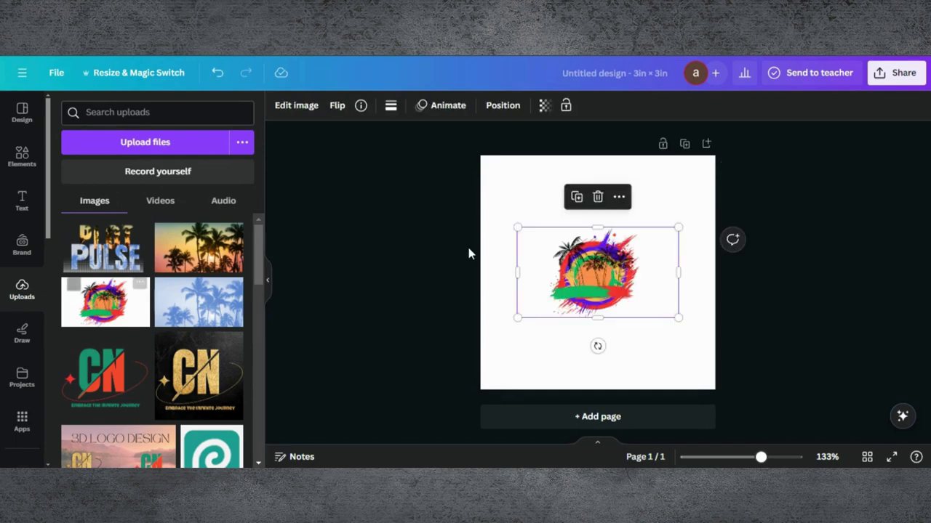
pyautogui.moveTo(557, 255); pyautogui.dragTo(556, 192)
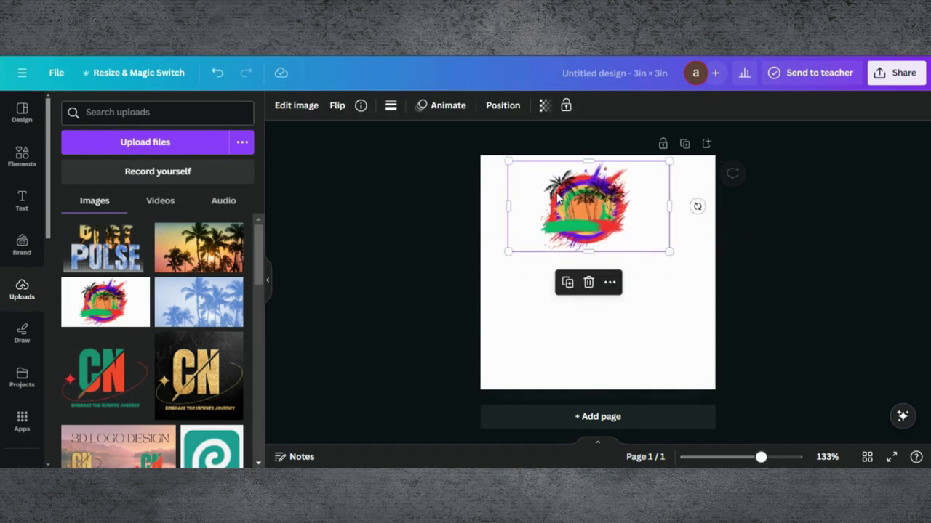
pyautogui.moveTo(669, 251); pyautogui.dragTo(735, 326)
pyautogui.moveTo(621, 239); pyautogui.dragTo(588, 235)
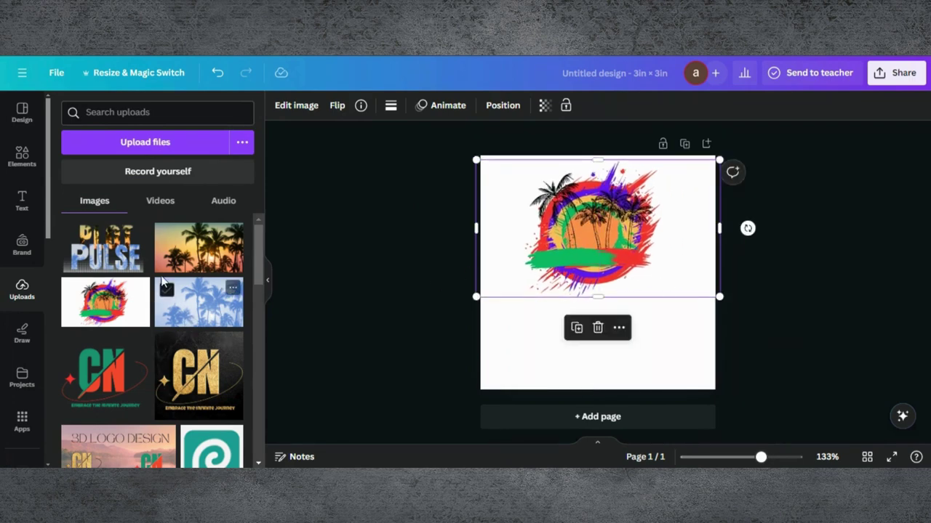
# Add the uploaded PLOT PULSE image on the page's lower part and enlarge the palm-tree logo behind it
pyautogui.click(109, 264)
pyautogui.moveTo(597, 271); pyautogui.dragTo(609, 326)
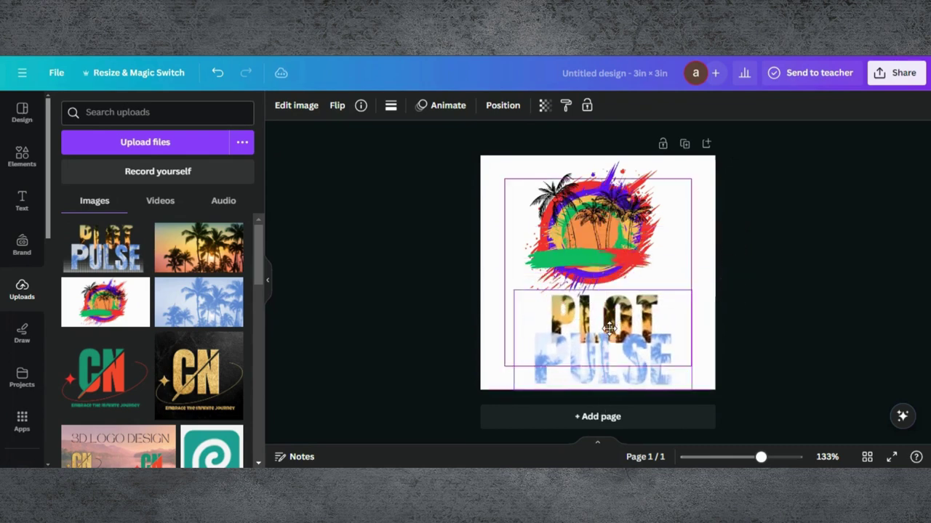
pyautogui.click(597, 224)
pyautogui.moveTo(719, 157); pyautogui.dragTo(740, 148)
pyautogui.moveTo(474, 297); pyautogui.dragTo(426, 324)
pyautogui.moveTo(555, 232); pyautogui.dragTo(575, 236)
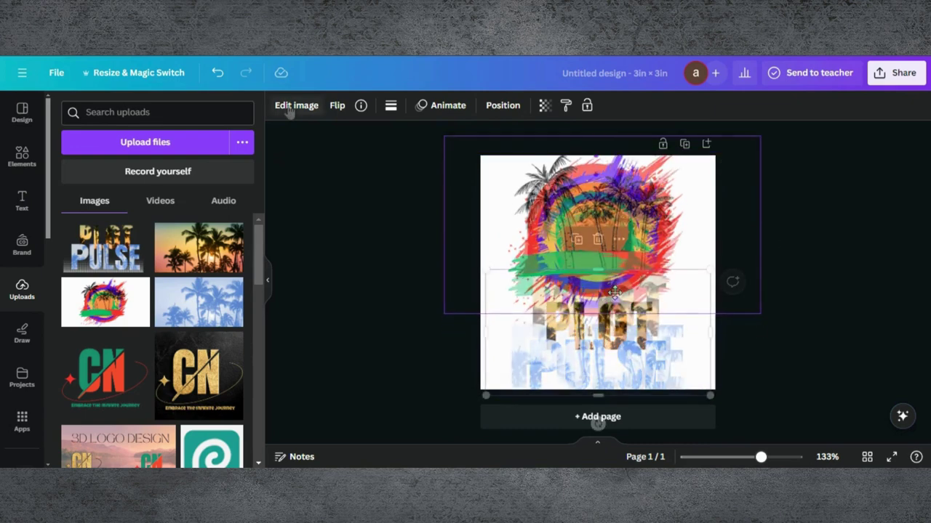
# Apply a Glow shadow to the PLOT PULSE image with intensity 100
pyautogui.click(291, 106)
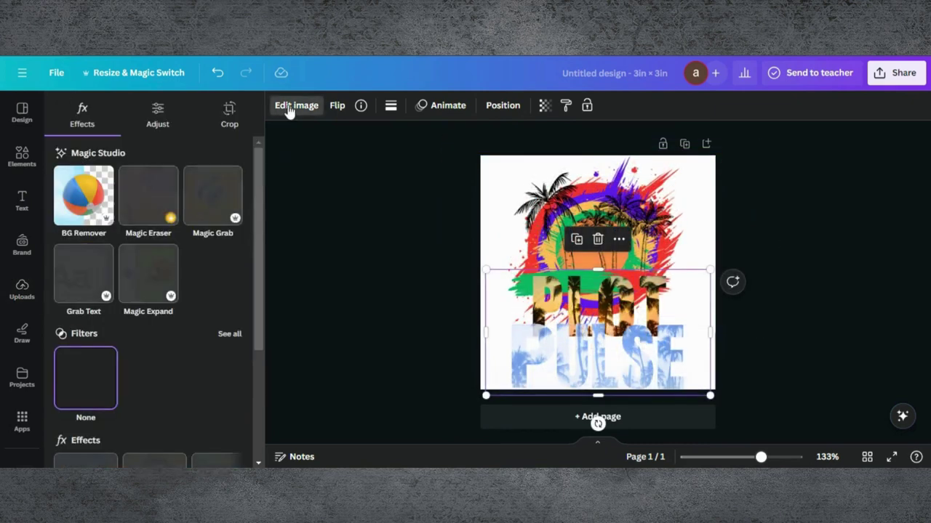
pyautogui.scroll(-2, 104, 270)
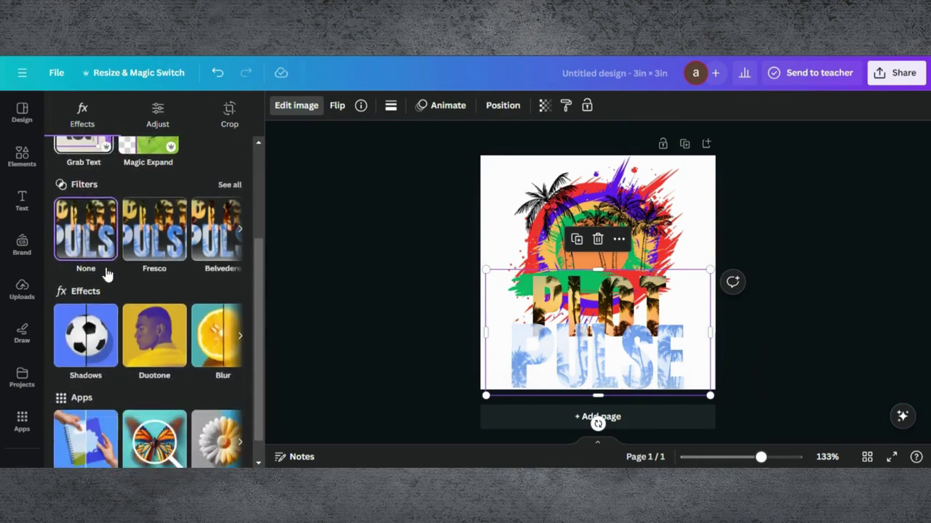
pyautogui.click(84, 320)
pyautogui.click(93, 251)
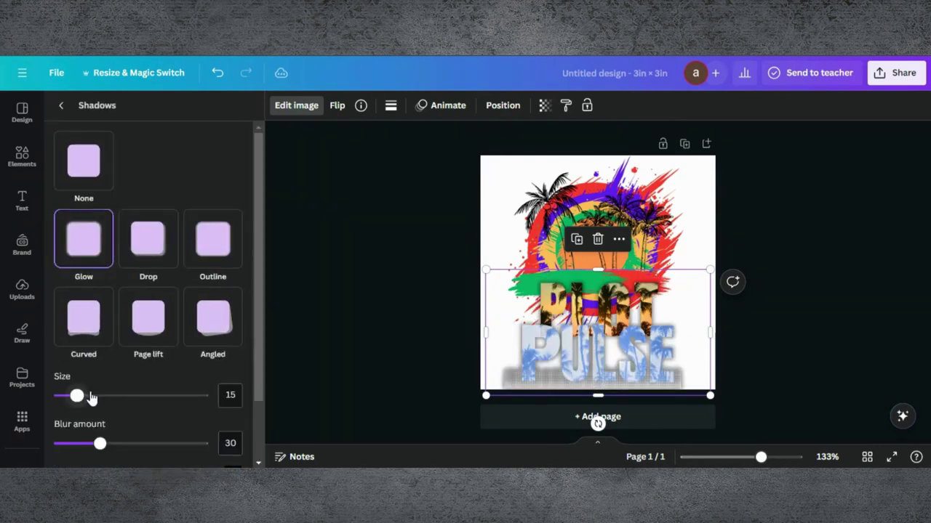
pyautogui.scroll(-2, 160, 424)
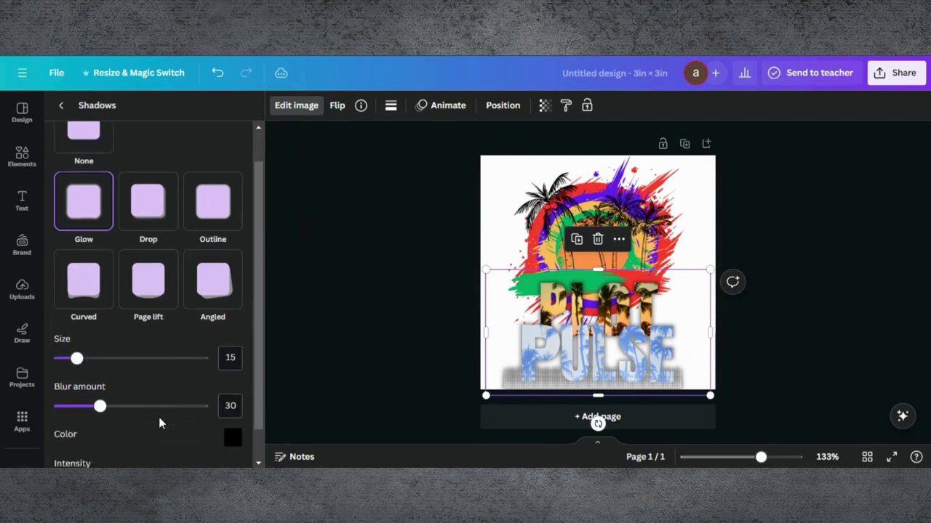
pyautogui.moveTo(138, 450); pyautogui.dragTo(266, 442)
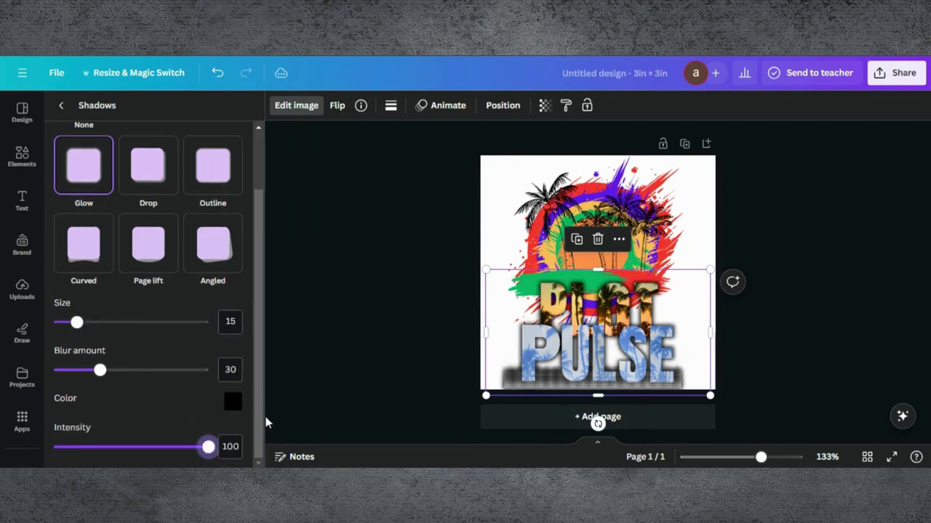
# Change the glow to a pale near-white colour with size 25 and blur amount 10
pyautogui.click(232, 402)
pyautogui.click(247, 279)
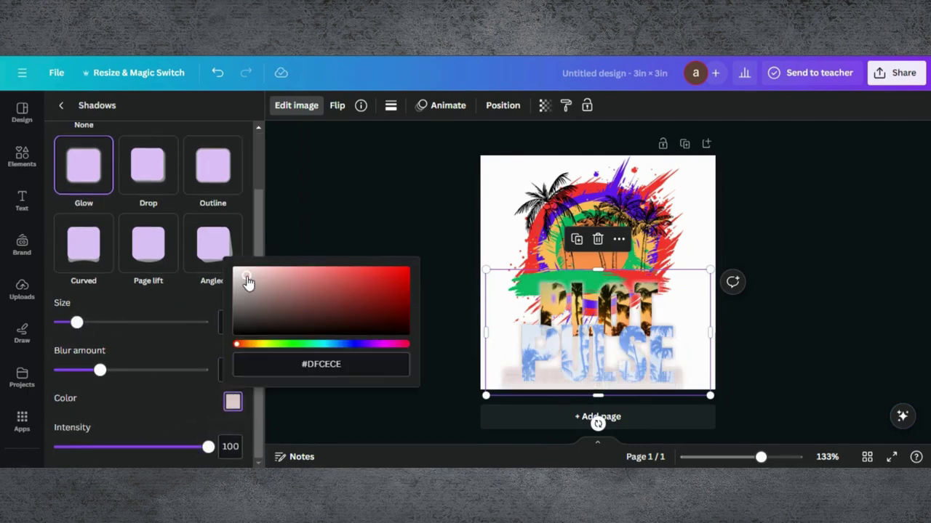
pyautogui.click(77, 322)
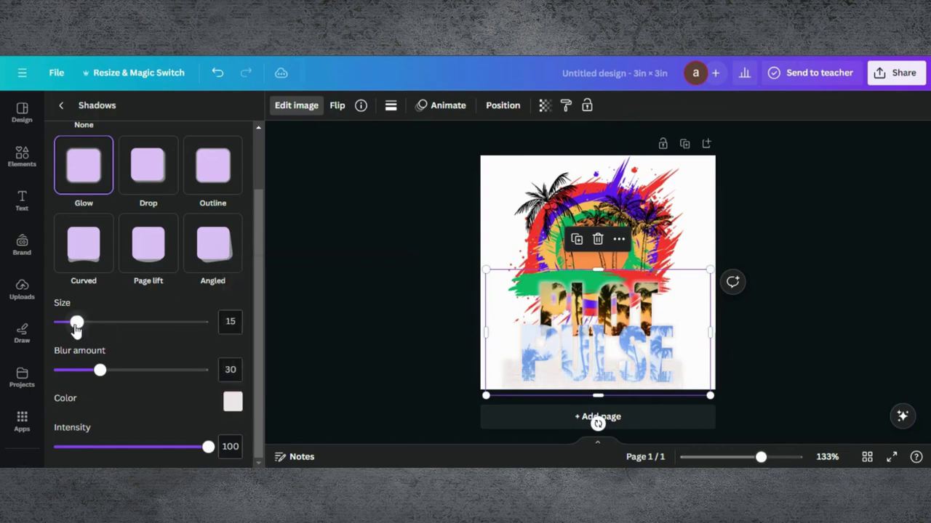
pyautogui.moveTo(77, 322)
pyautogui.mouseDown()
pyautogui.moveTo(65, 326)
pyautogui.moveTo(93, 325)
pyautogui.mouseUp()
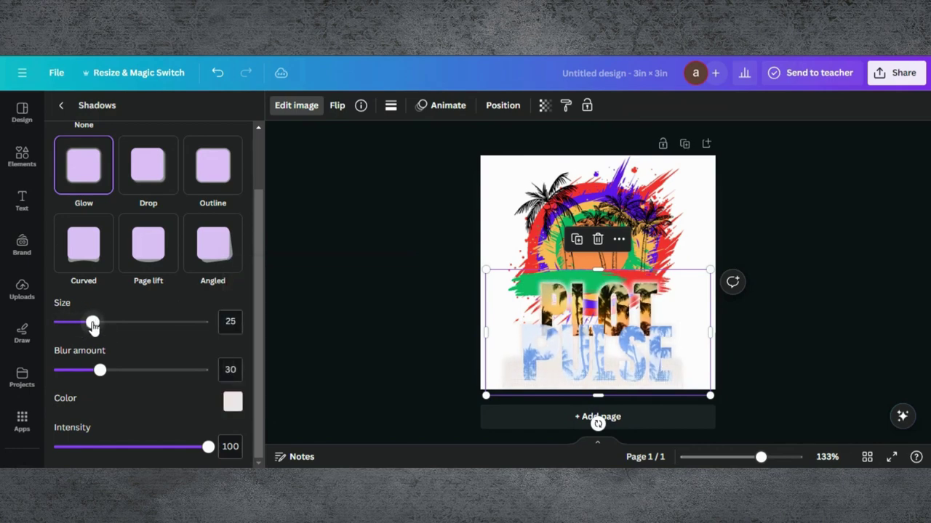
pyautogui.moveTo(100, 370); pyautogui.dragTo(69, 371)
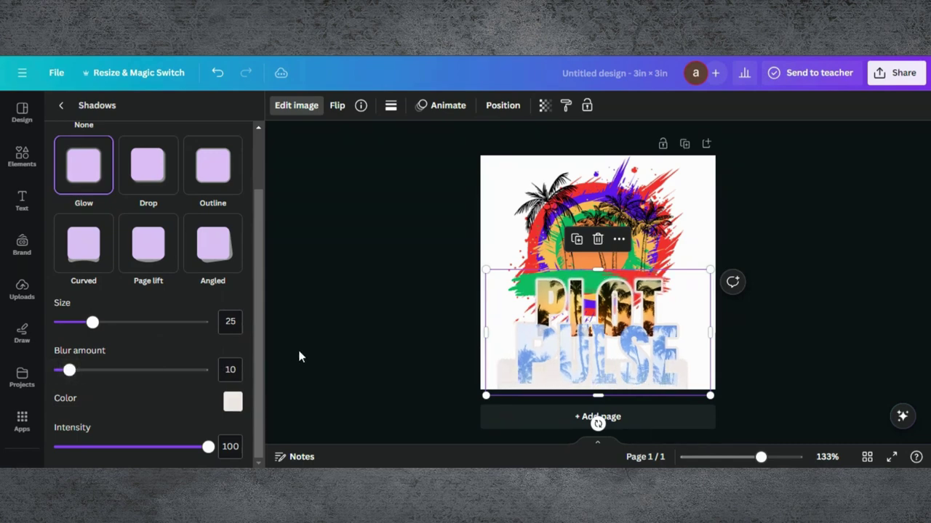
pyautogui.press('Escape')
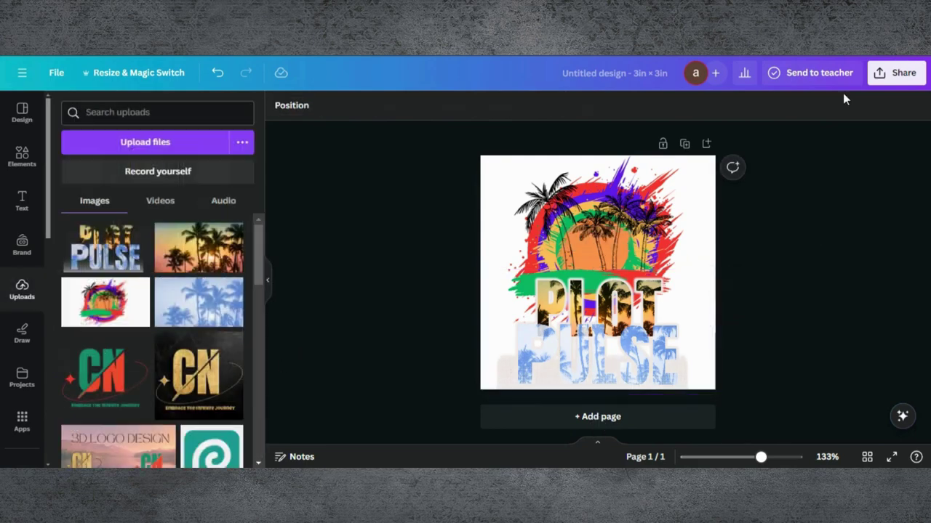
# Download the combined logo design as a PNG at 900 × 900 px
pyautogui.click(892, 72)
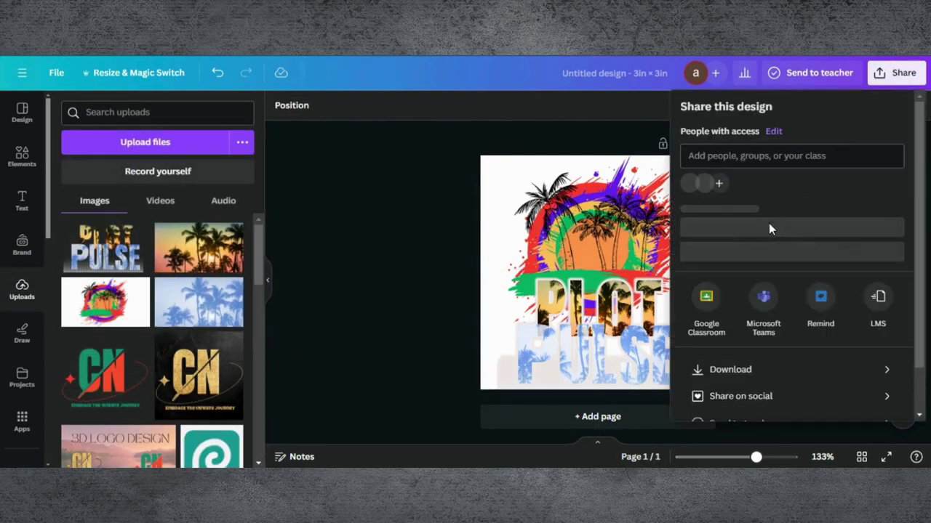
pyautogui.scroll(-2, 768, 225)
pyautogui.click(727, 320)
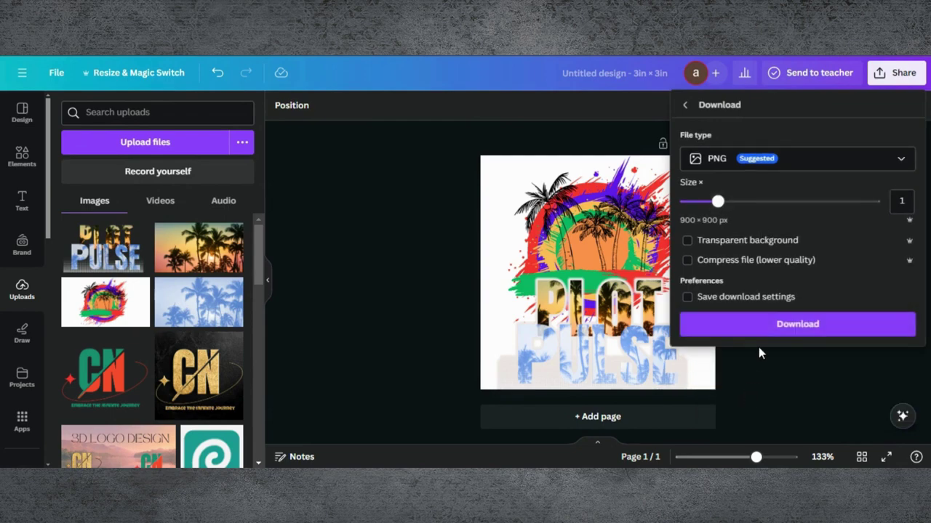
pyautogui.click(762, 332)
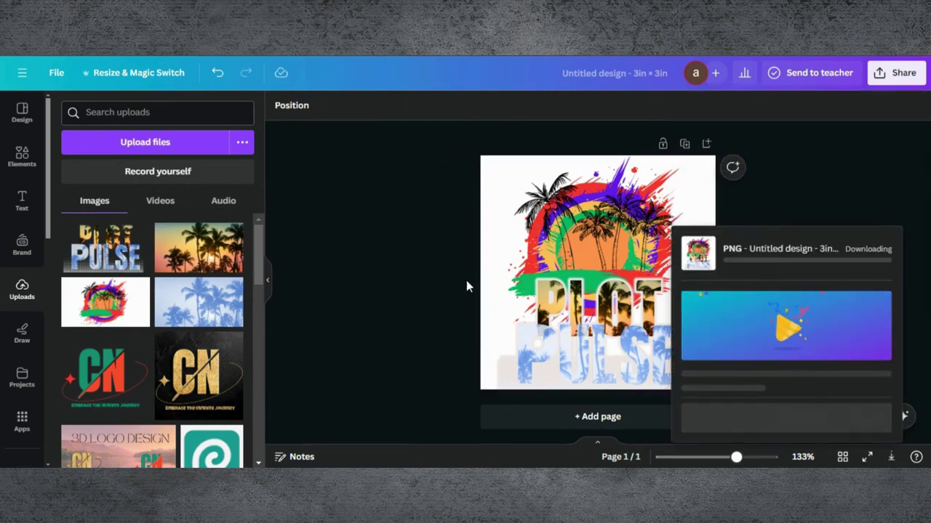